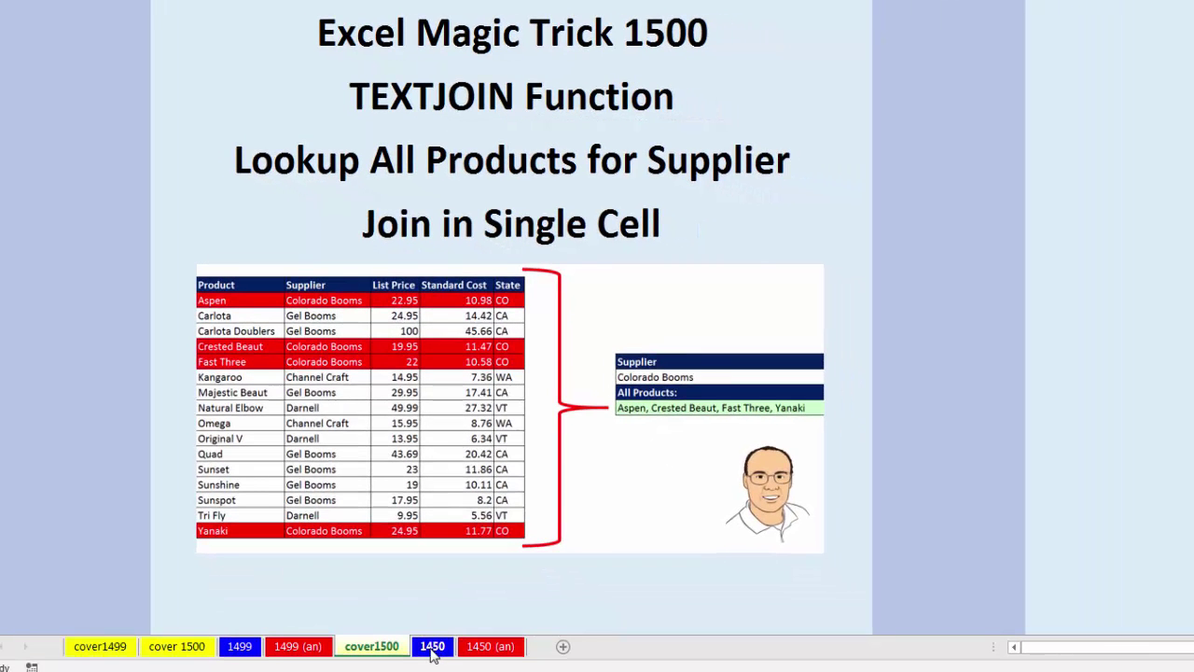
Switch to the 1500 sheet holding the product and supplier table.
left_click(432, 646)
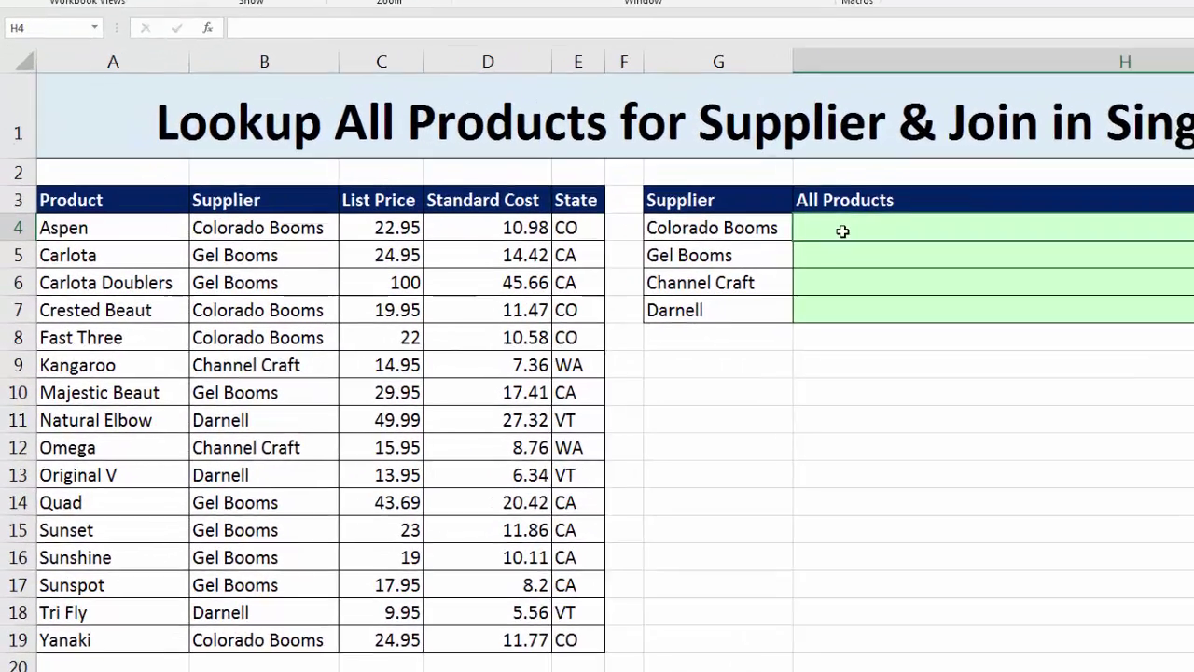
In H4 start =IF($B$4:$B$19=G4 and evaluate the test into its TRUE/FALSE array.
type("=i")
key("Tab")
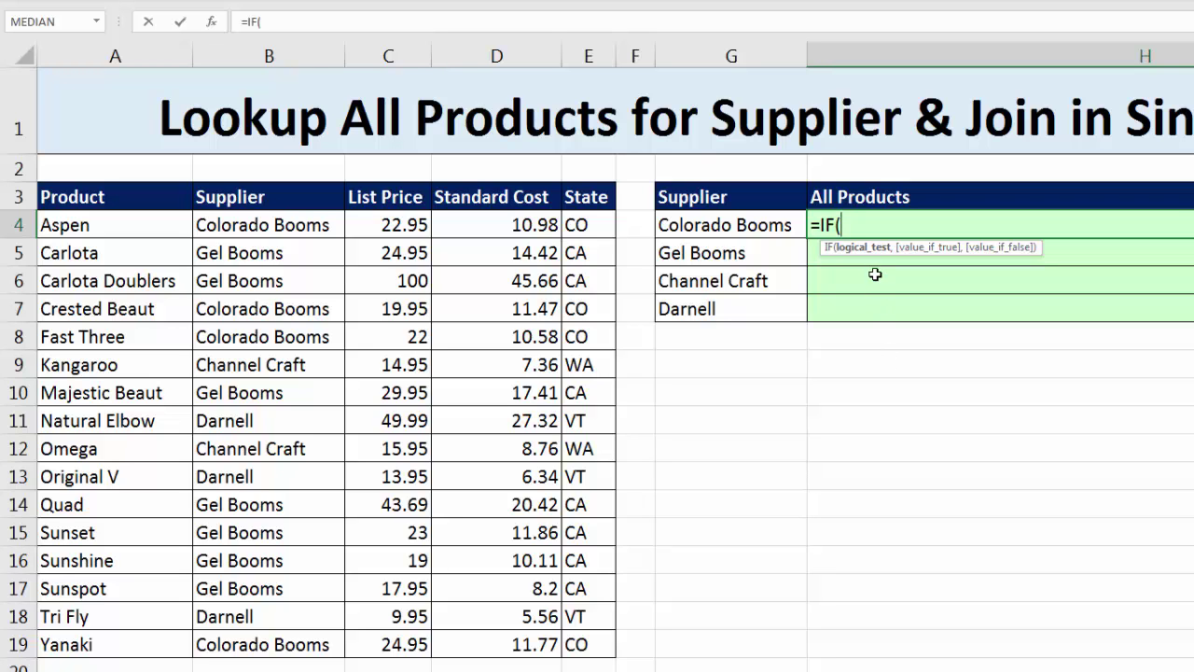
left_click_drag(267, 227, 293, 643)
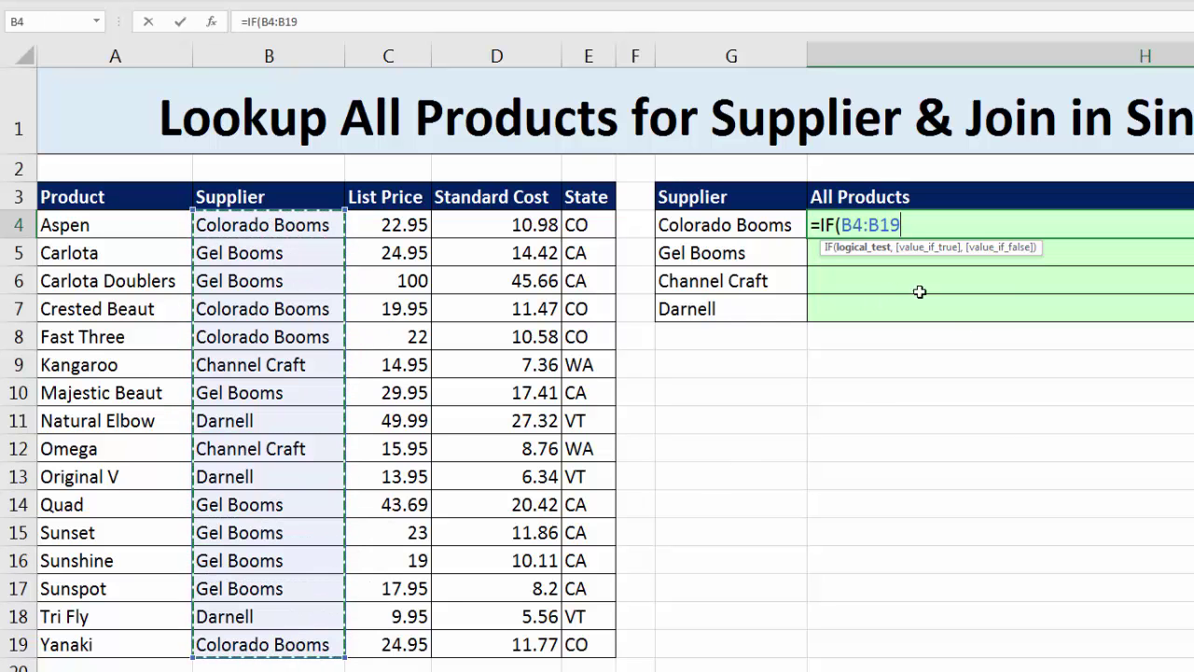
key("F4")
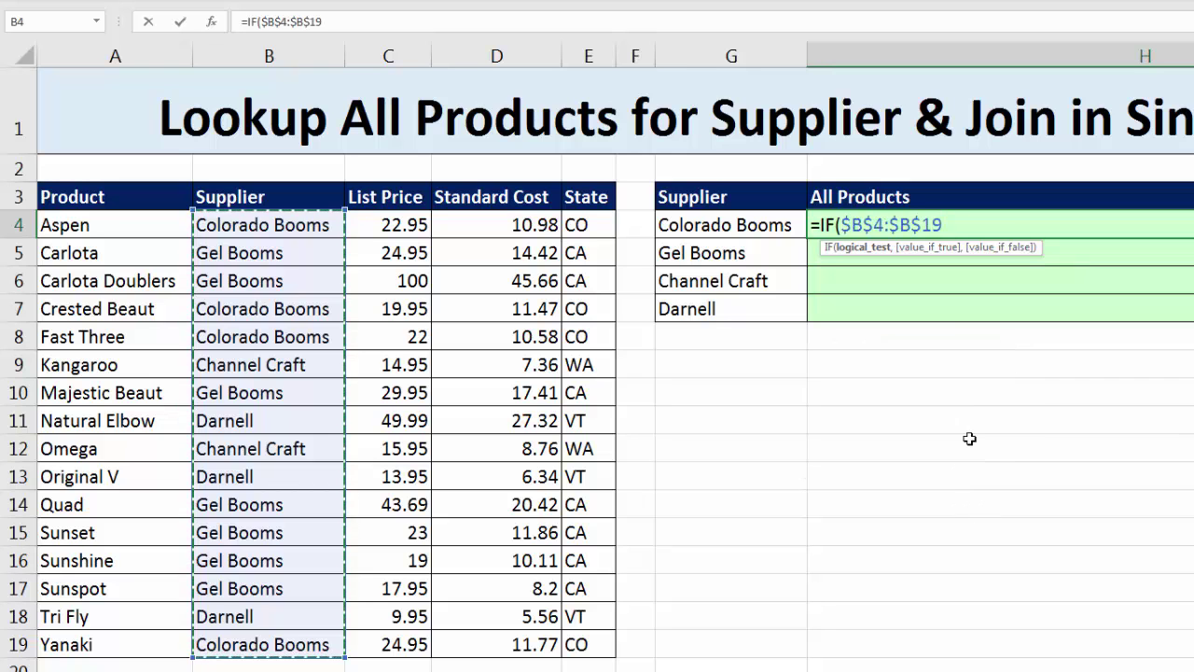
type("=")
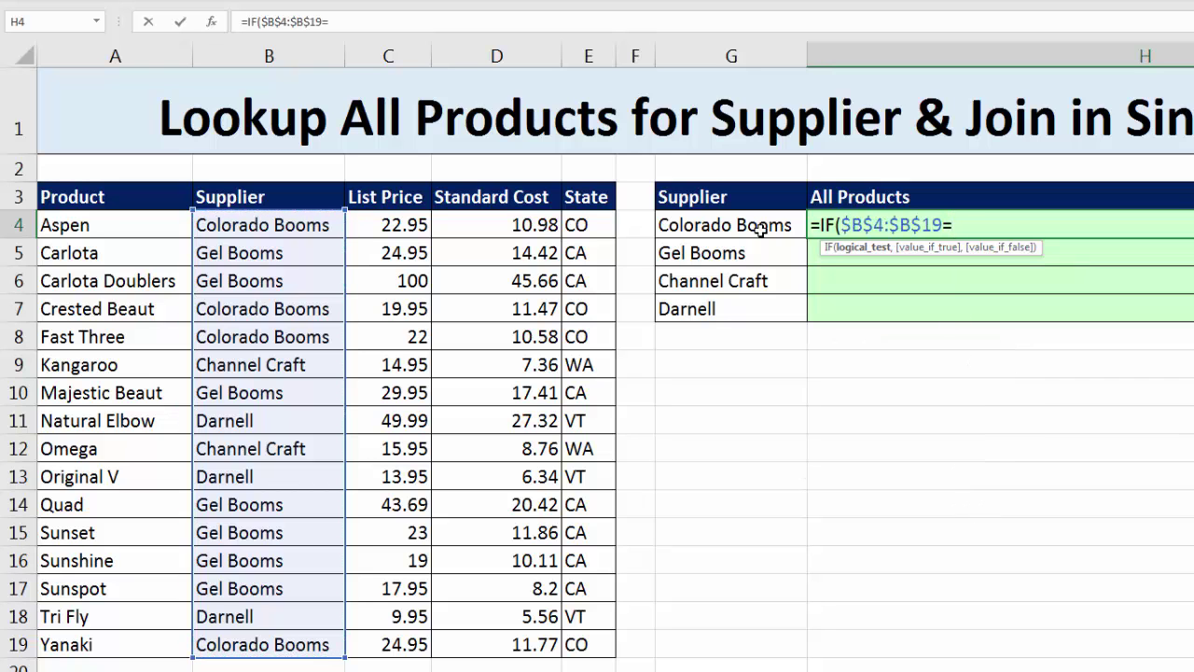
left_click(754, 226)
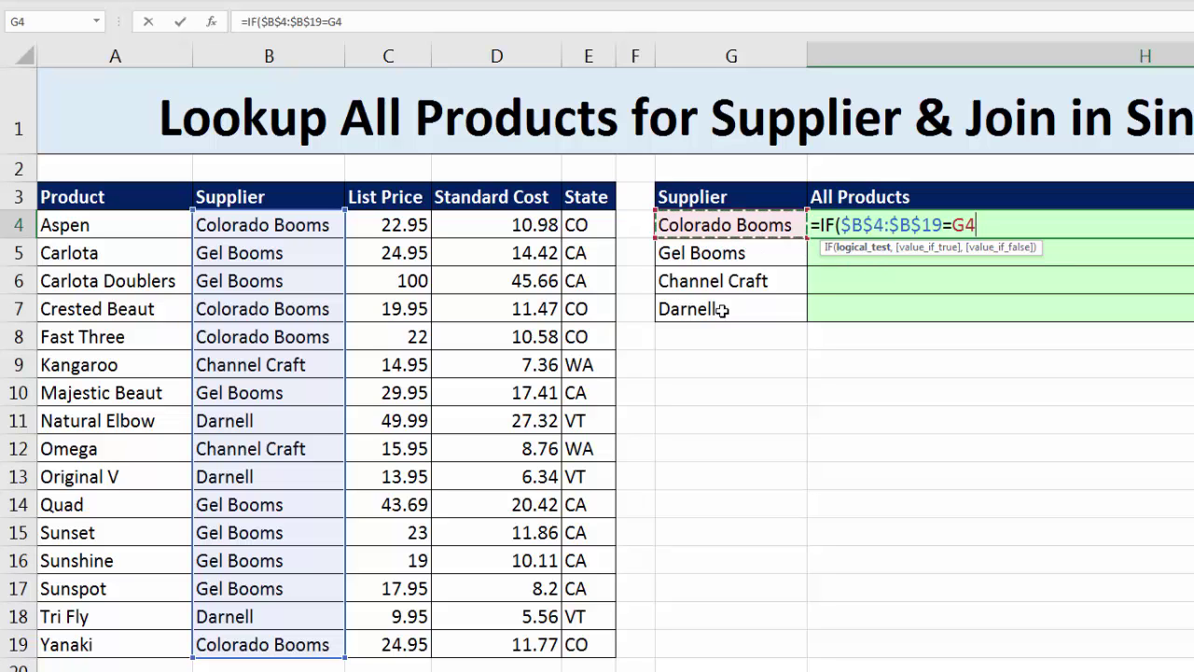
left_click(868, 250)
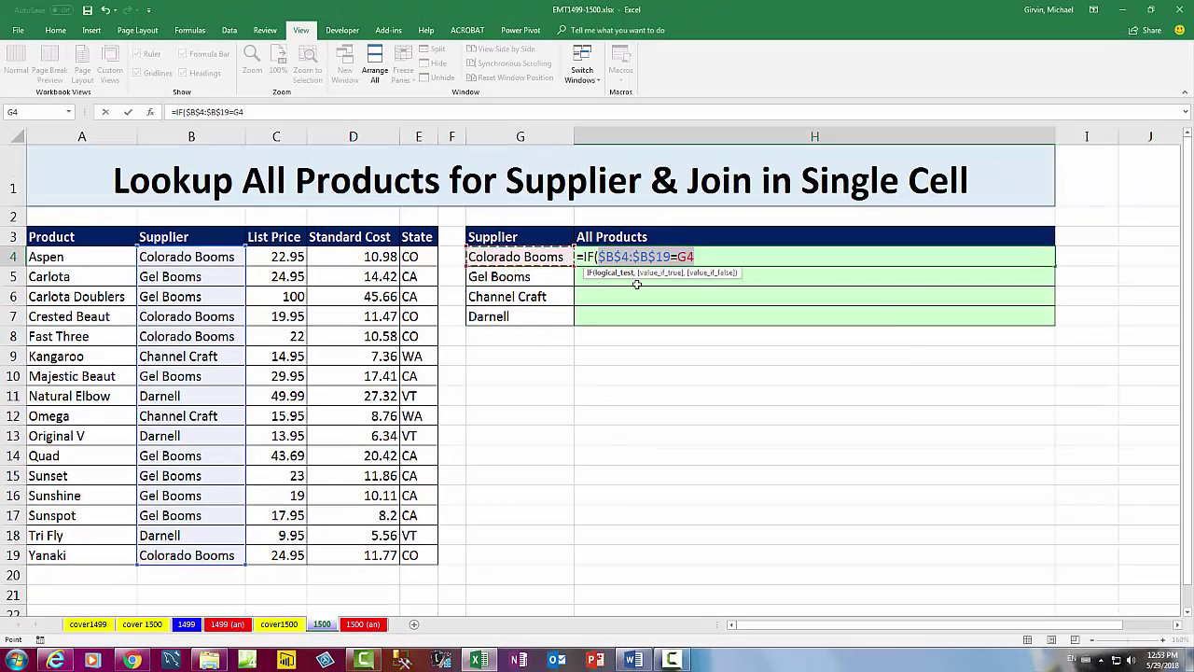
key("F9")
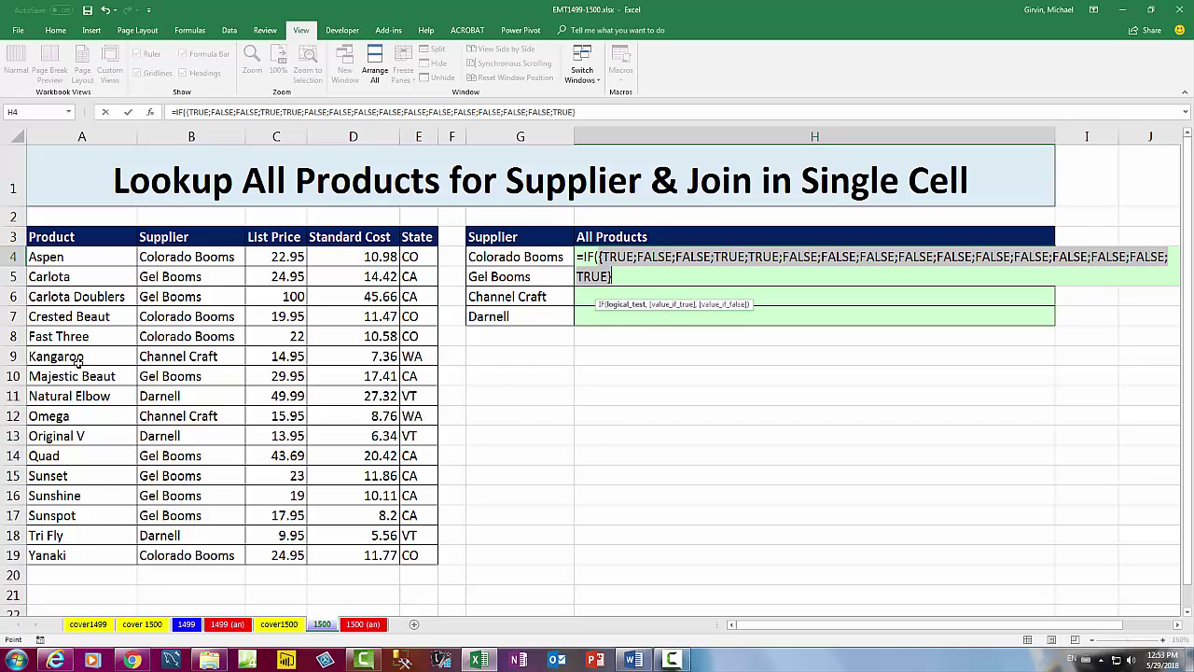
Undo the evaluation so H4 reads =IF($B$4:$B$19=G4 again, with the caret at the end.
key("ctrl+z")
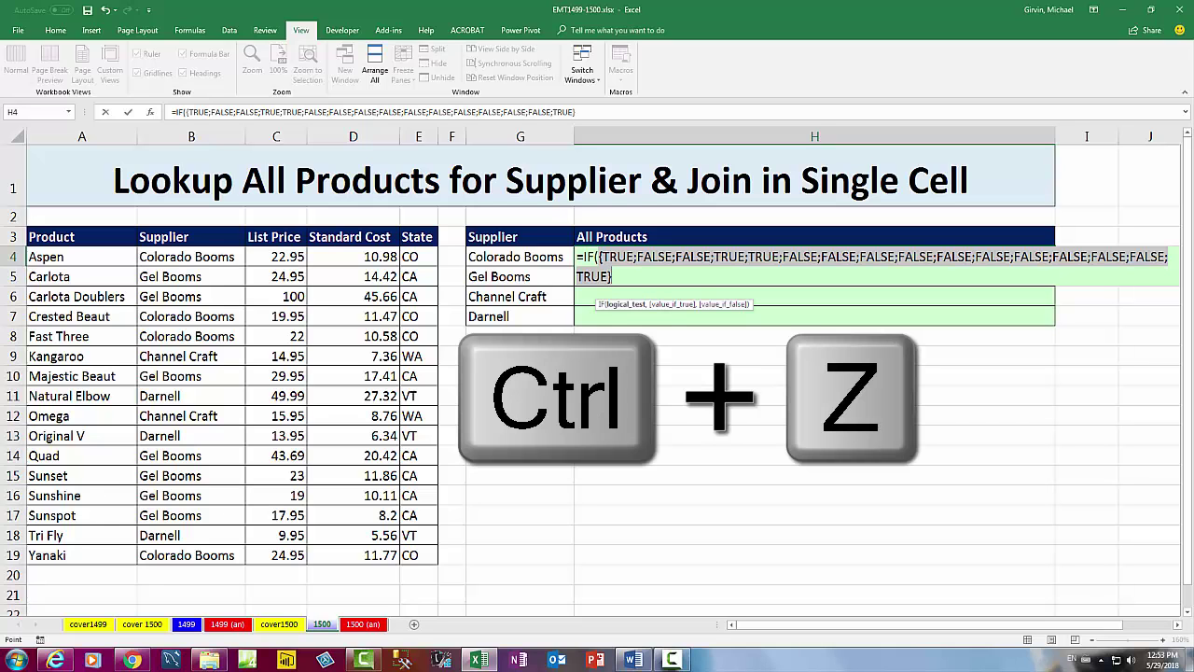
key("ctrl+z")
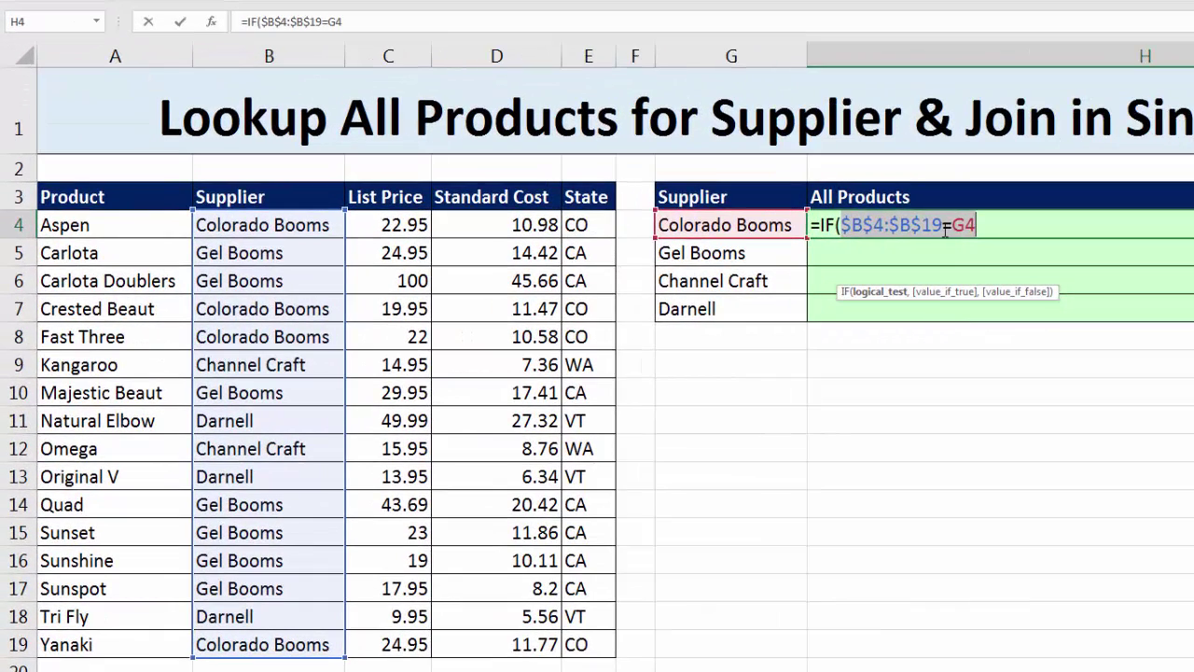
left_click(672, 259)
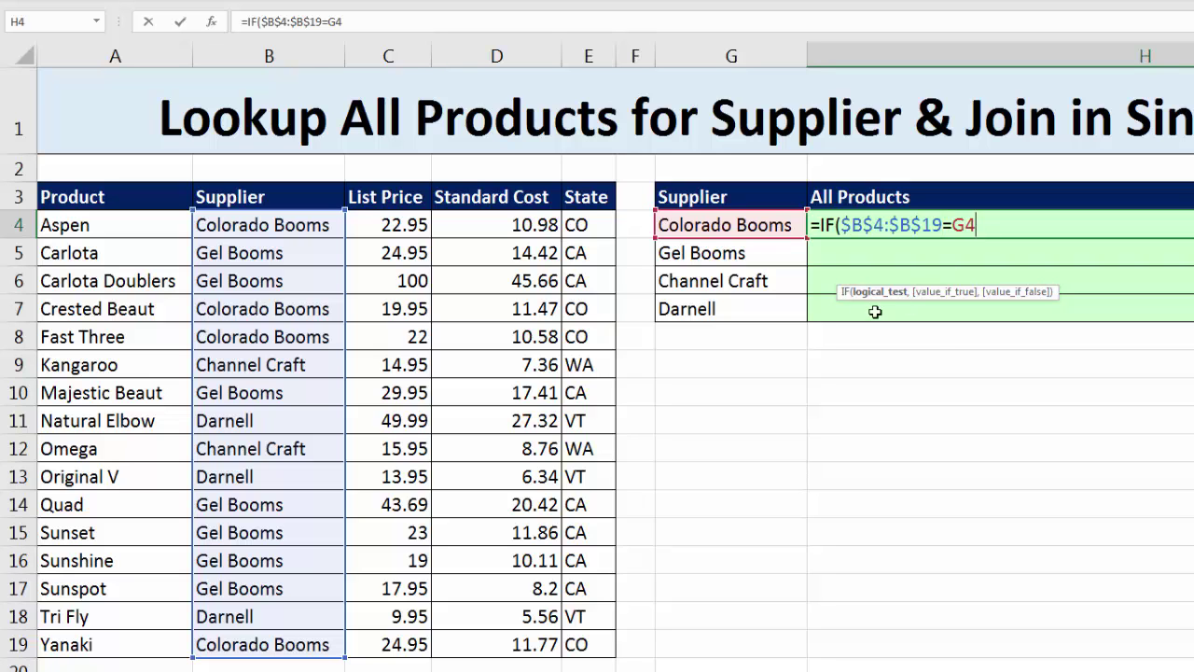
Complete H4's formula as =IF($B$4:$B$19=G4,$A$4:$A$19,"").
type(",")
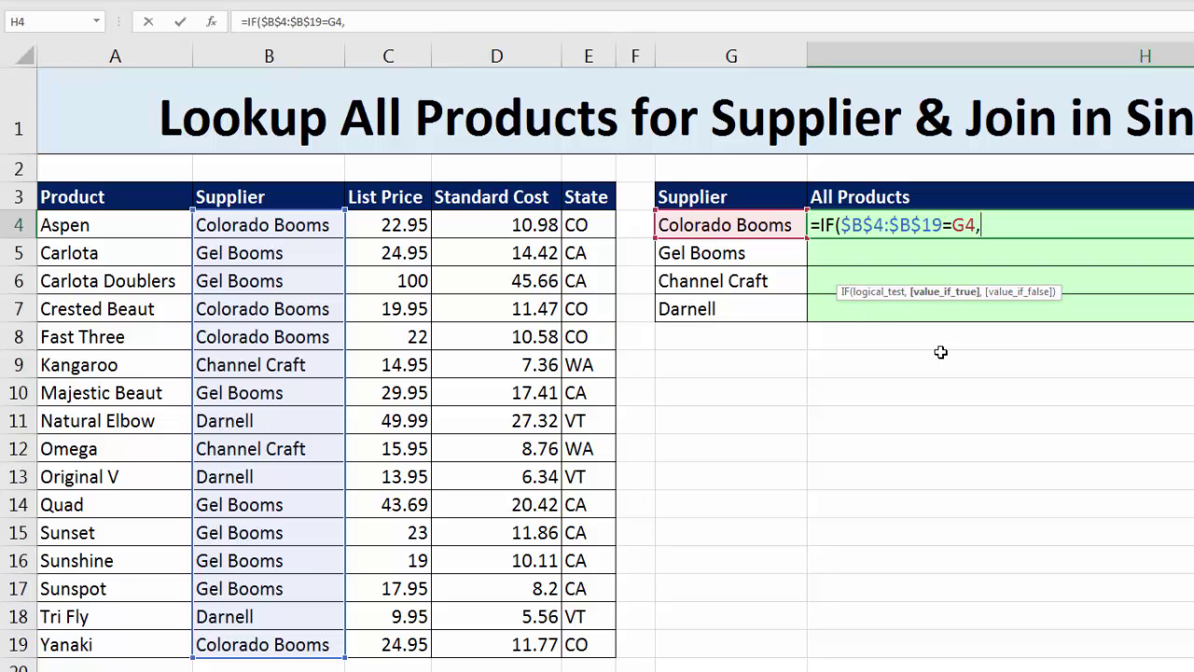
left_click_drag(112, 227, 124, 644)
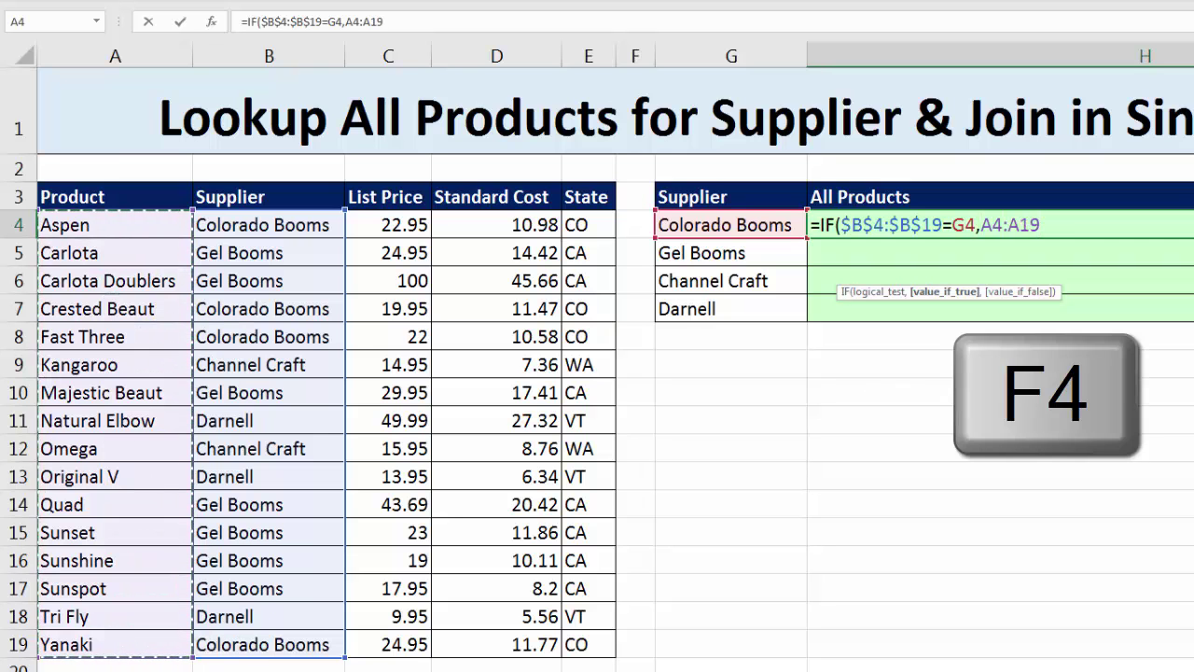
key("F4")
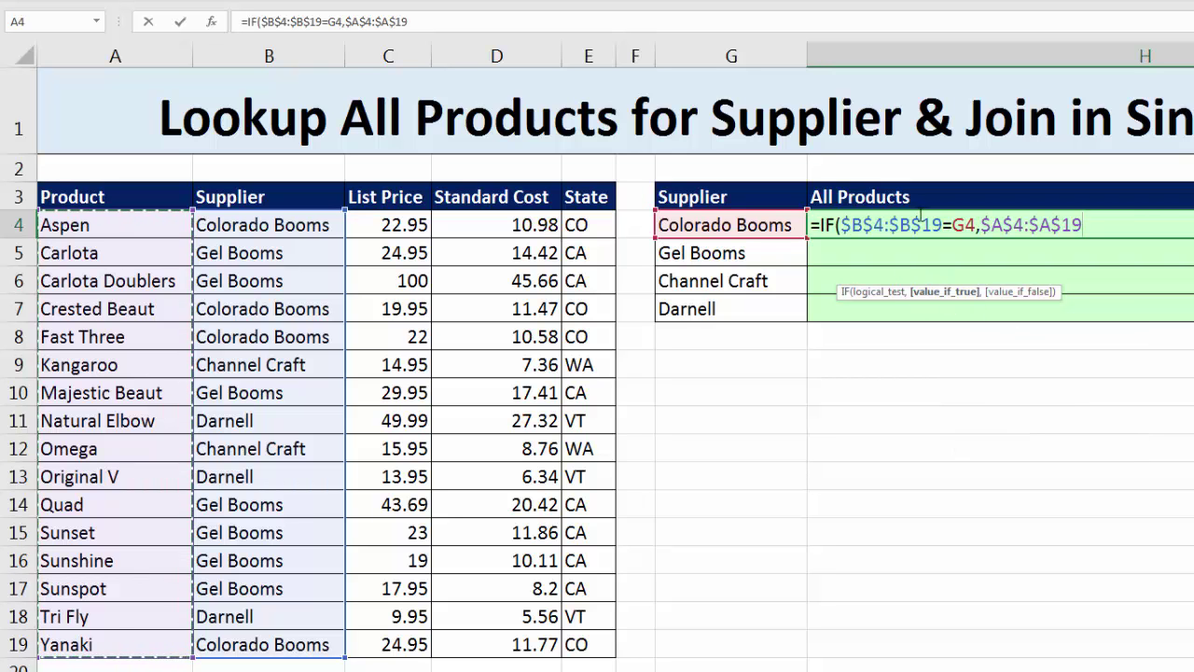
left_click(877, 291)
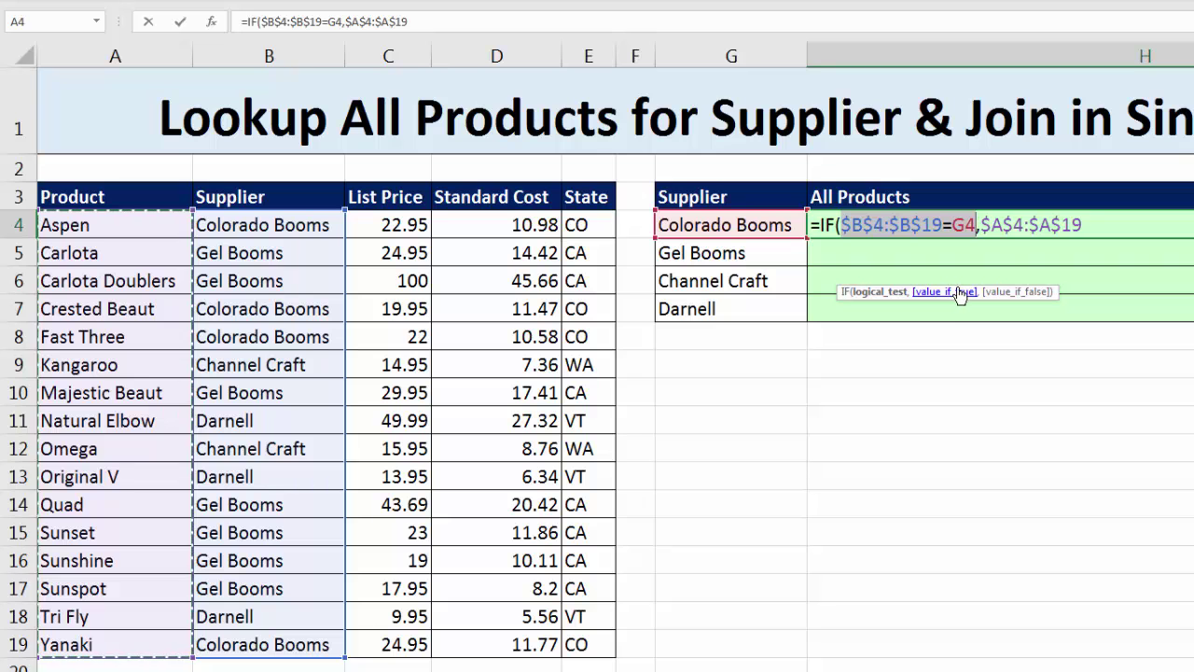
left_click(955, 292)
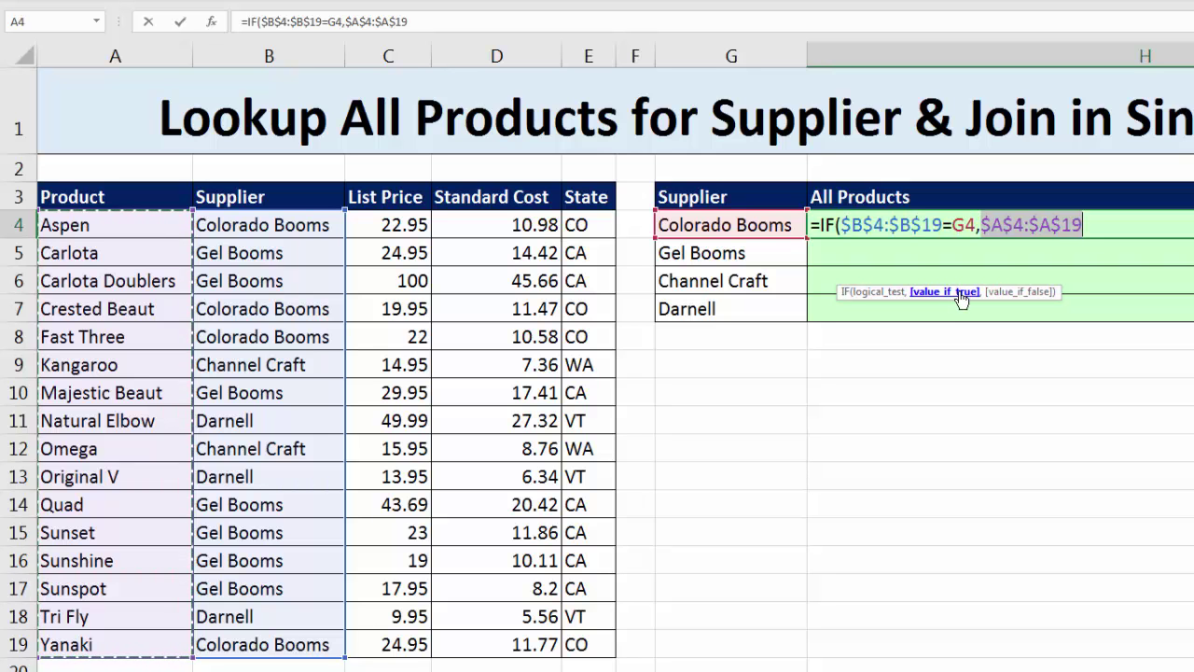
left_click(1097, 231)
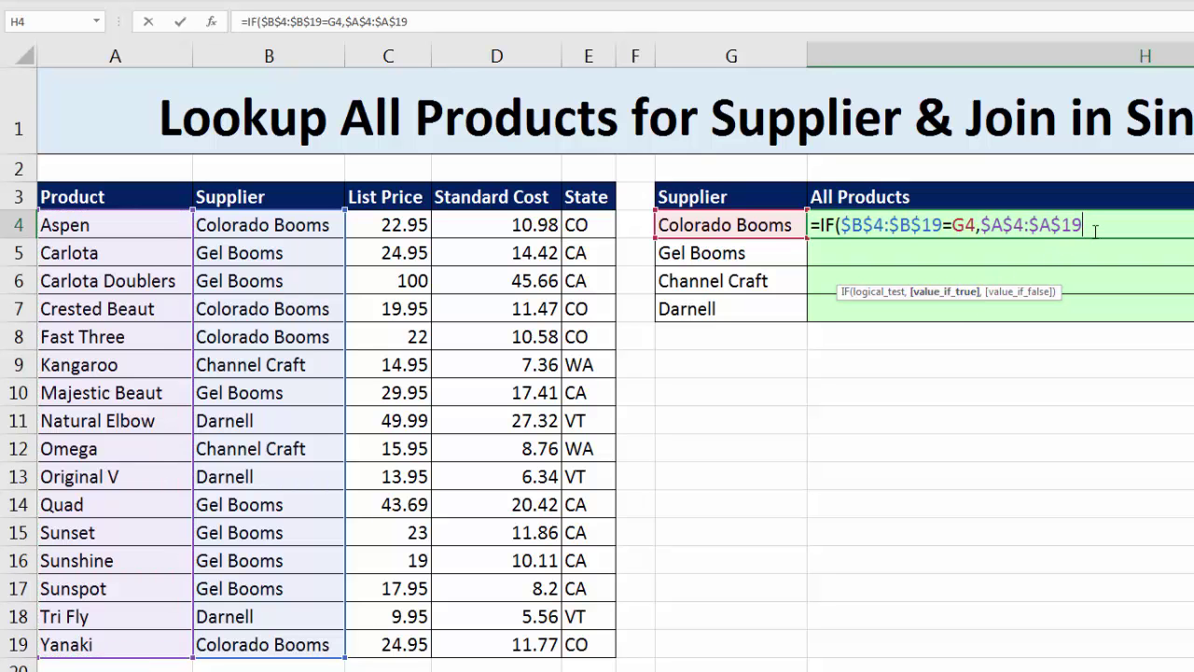
type(",")
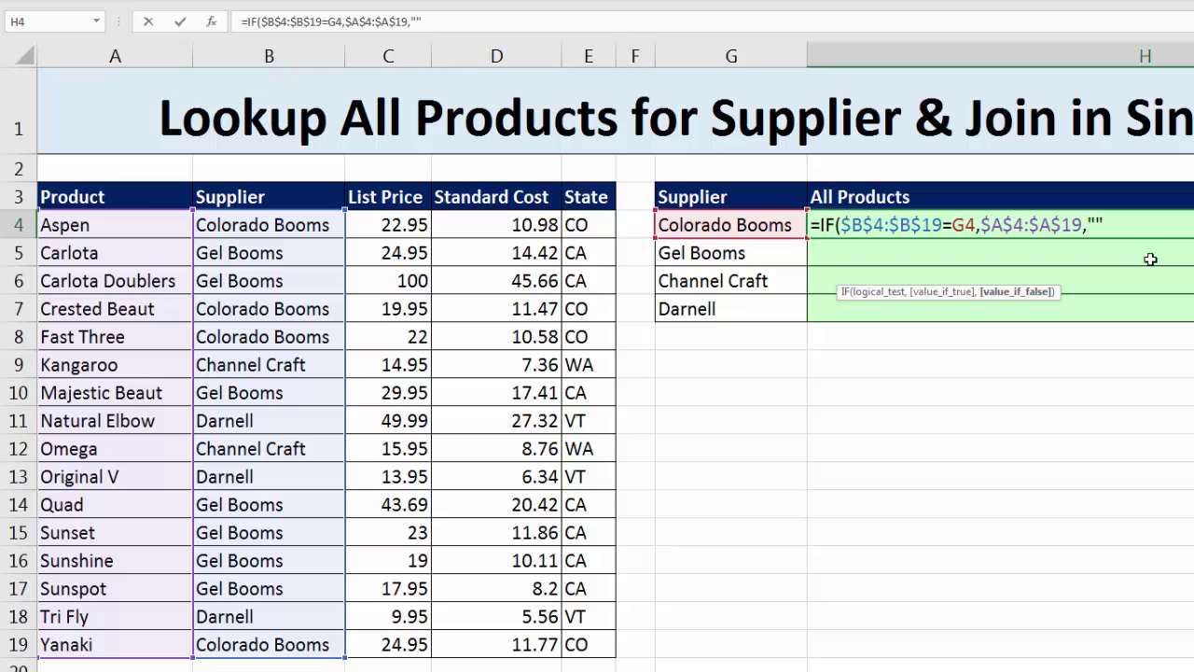
type(")")
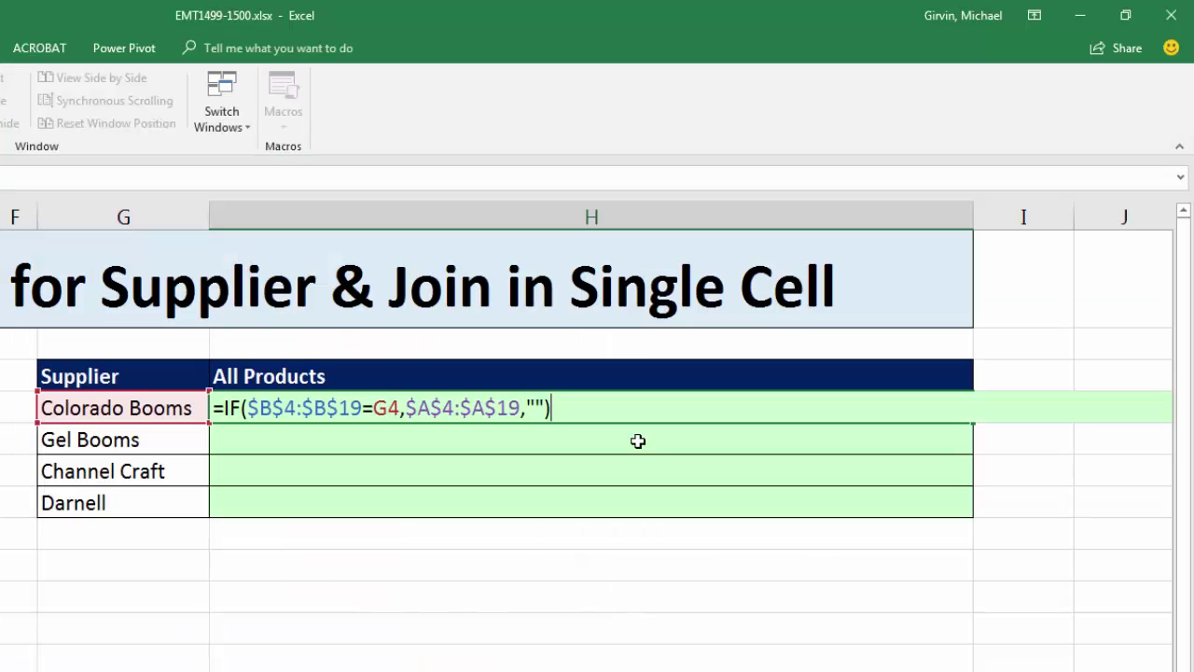
Preview the IF product array, restore the formula, and type textj before the IF.
key("F9")
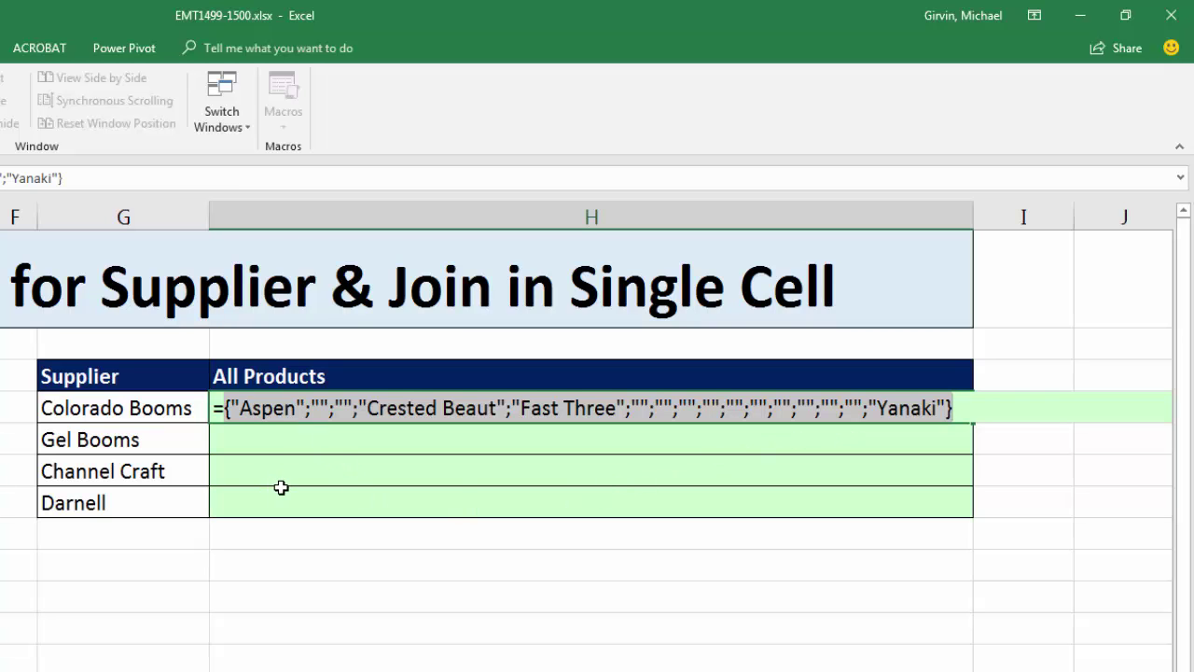
key("ctrl+z")
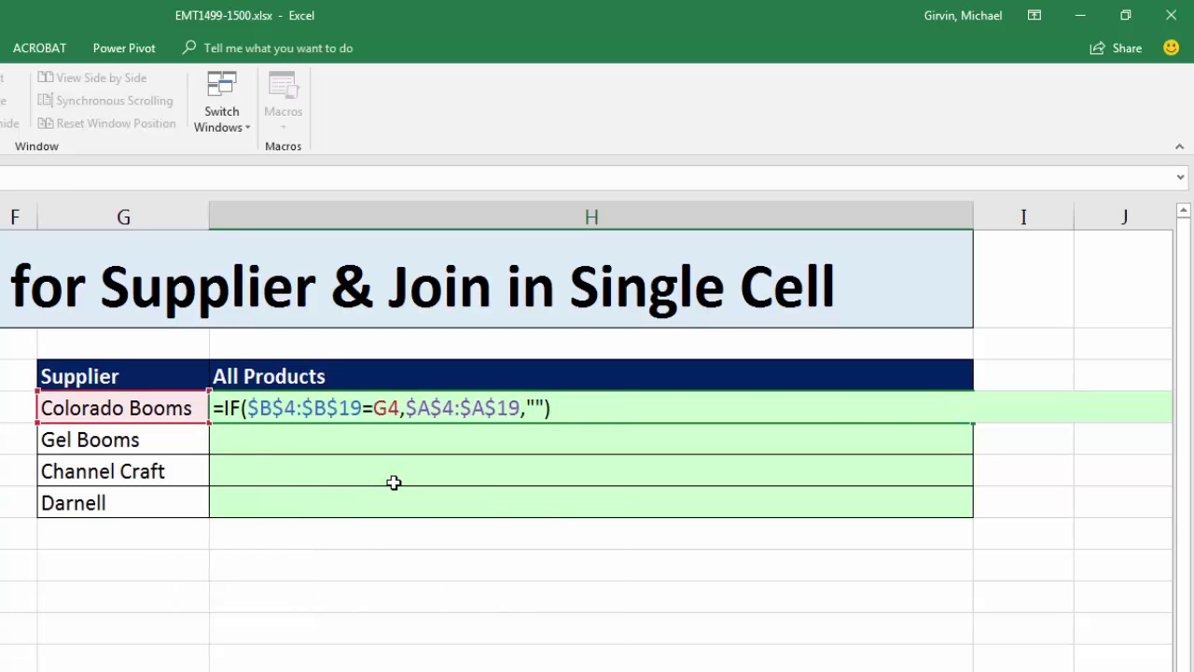
type("textj")
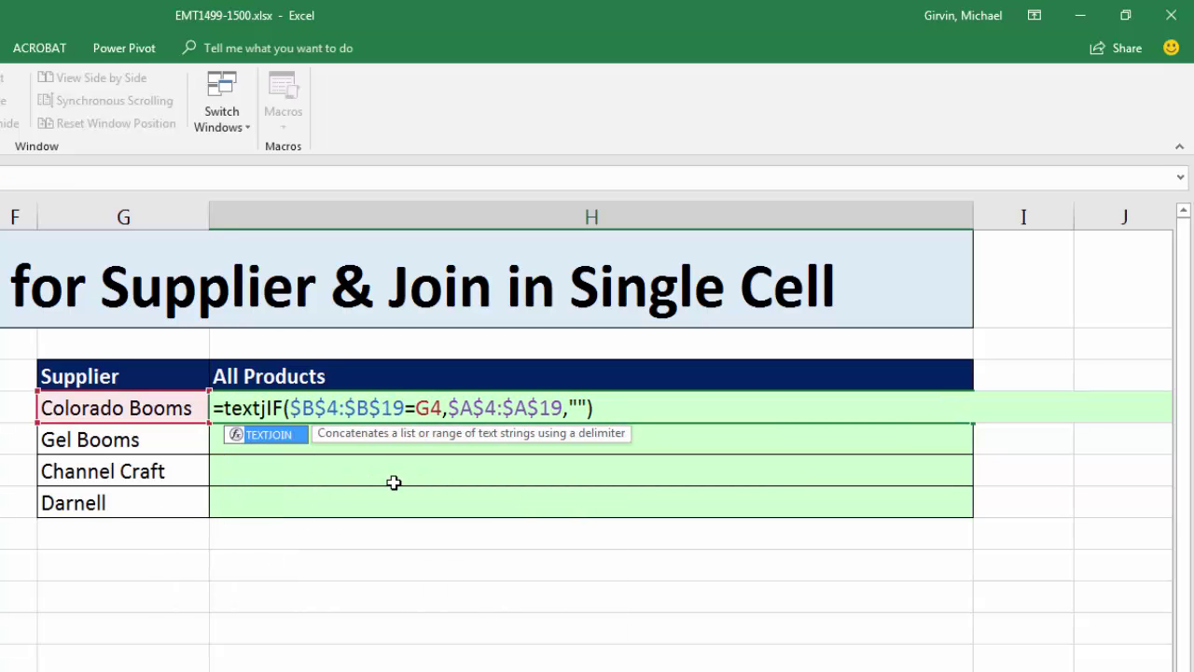
Insert TEXTJOIN with a ", " delimiter and a blank ignore_empty argument around the IF.
double_click(244, 444)
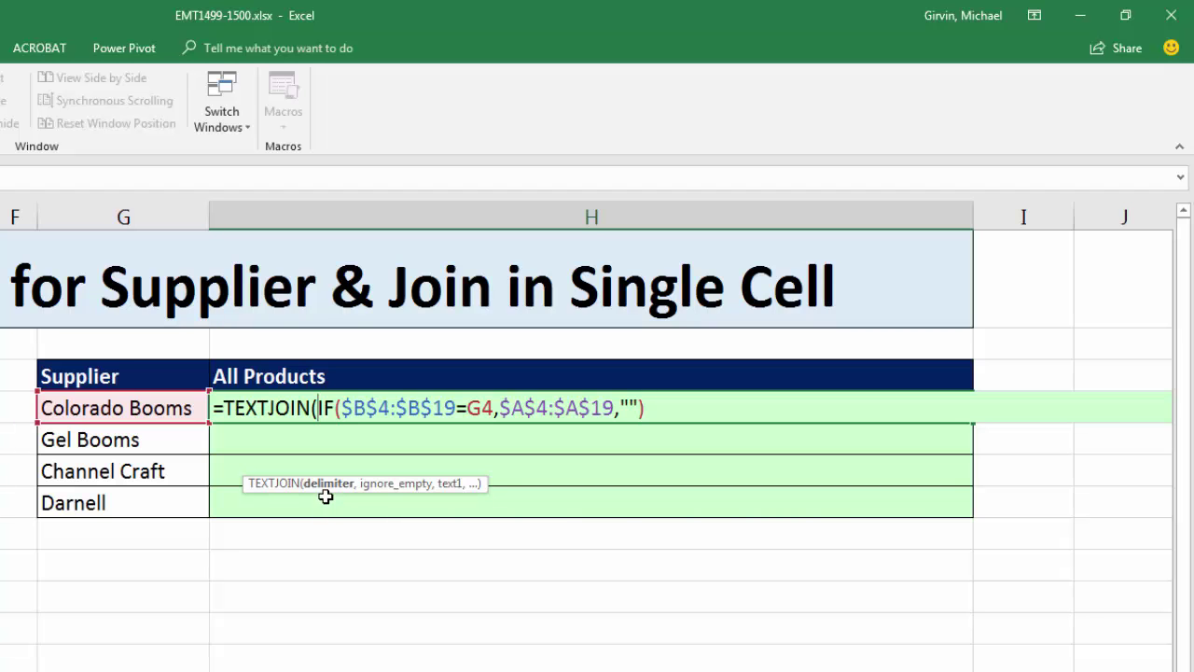
type("\"")
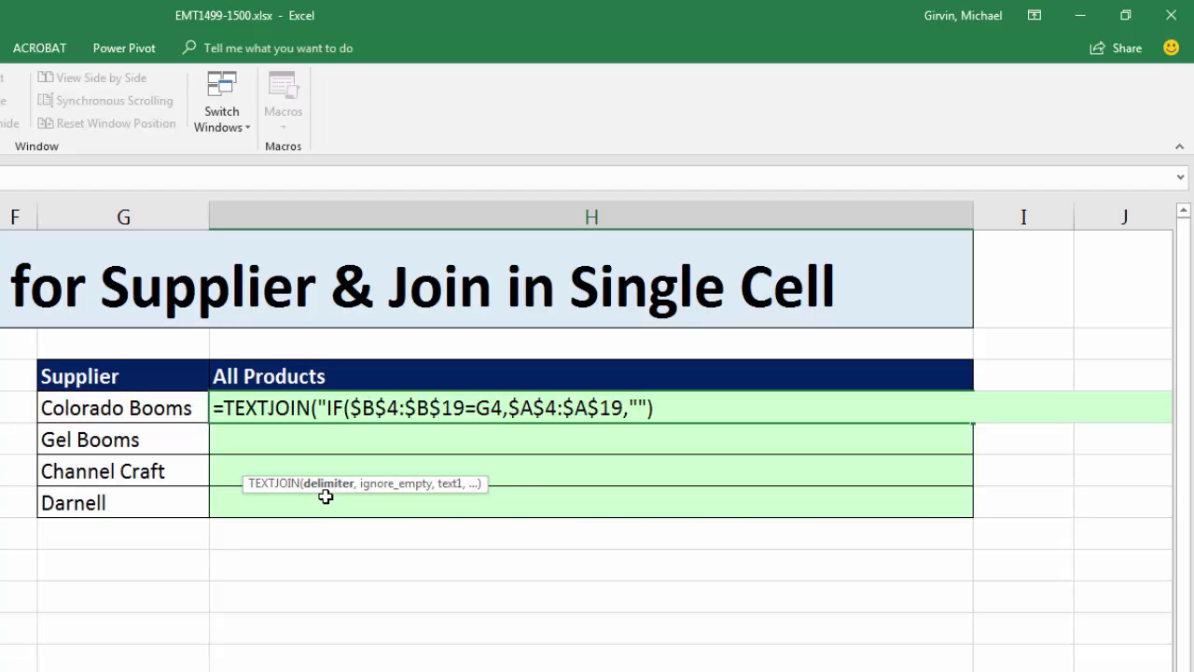
type(", \"")
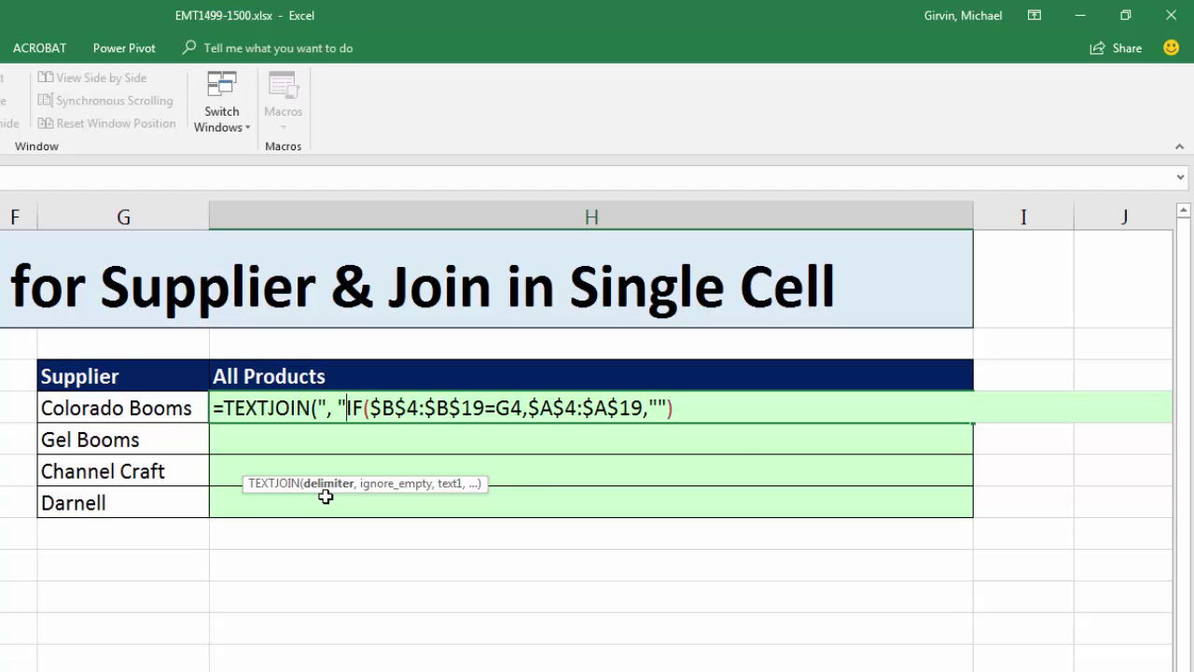
type(",")
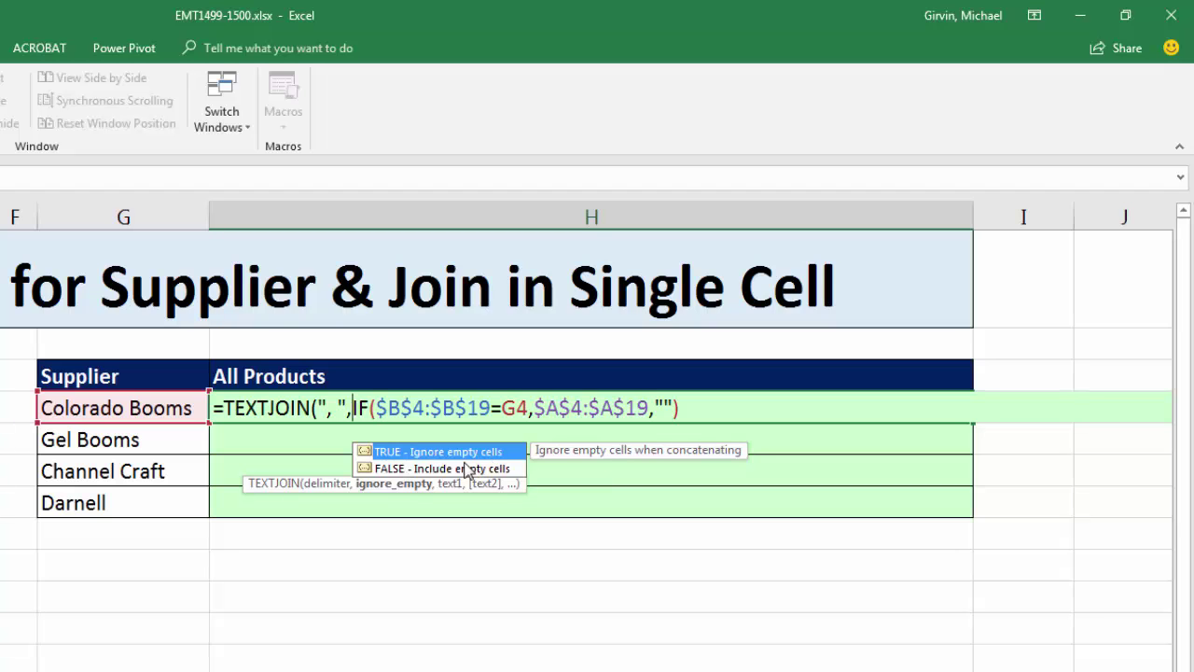
double_click(387, 454)
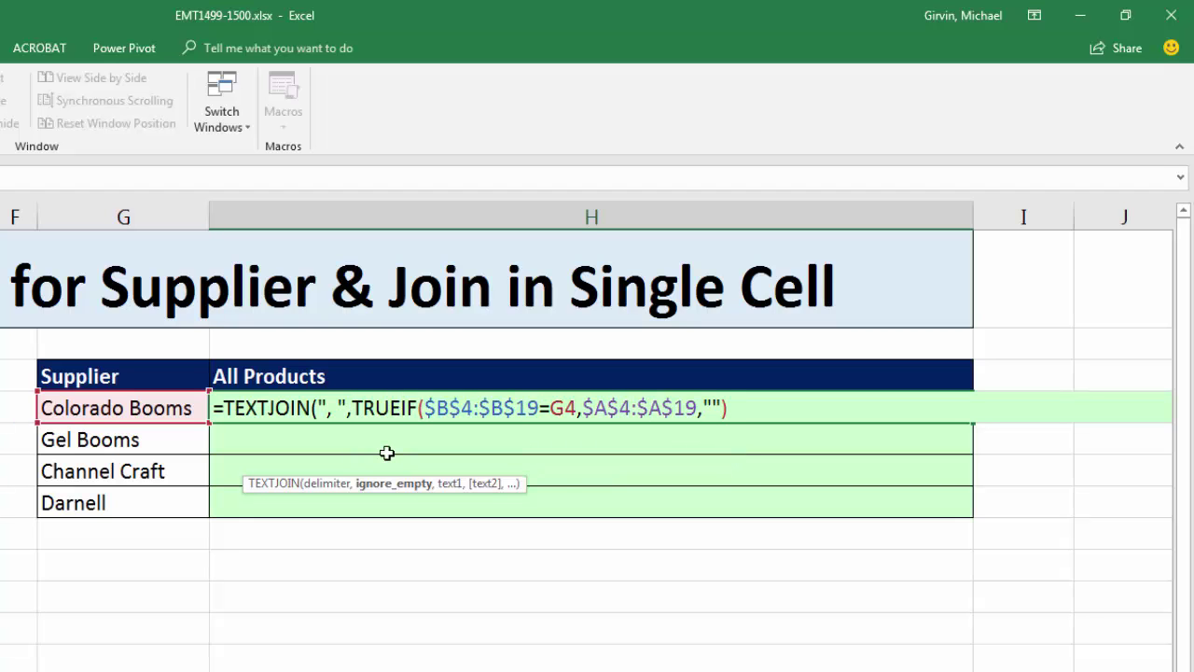
type(",")
left_click(392, 485)
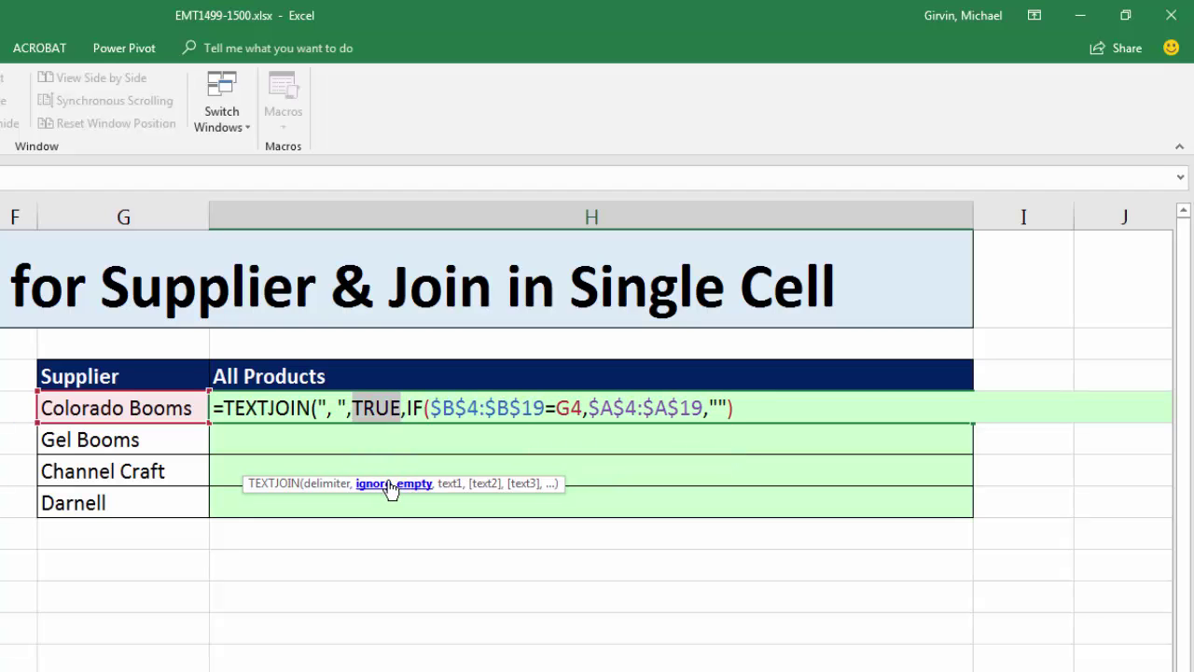
type("1")
key("BackSpace")
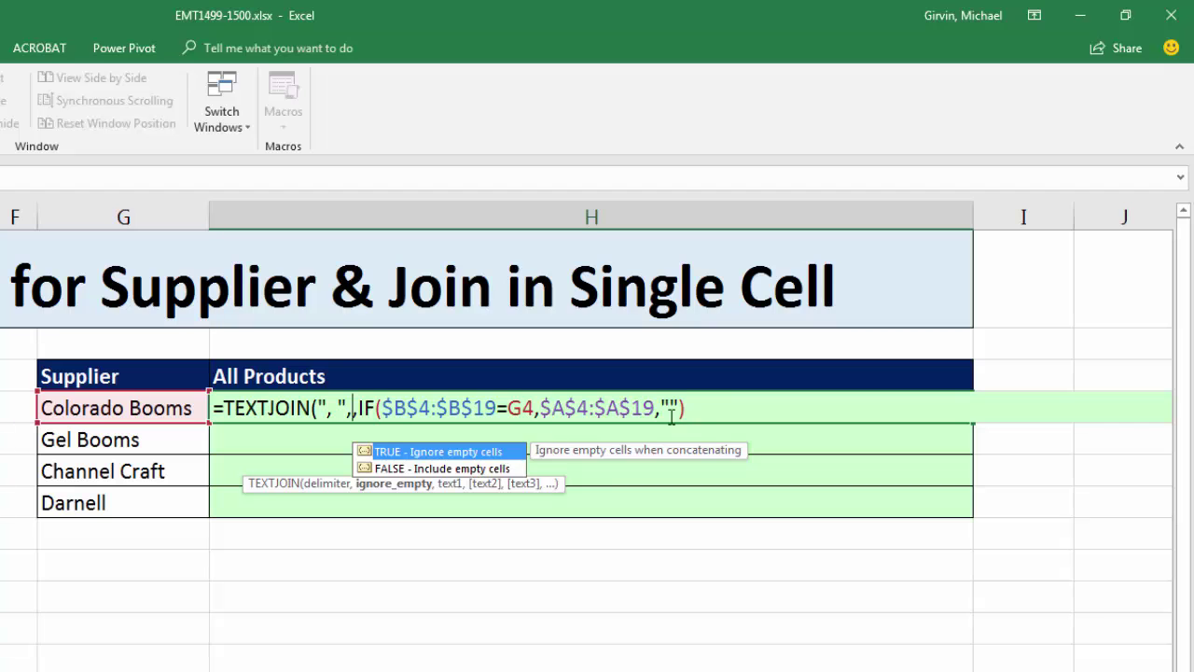
type(",")
Add TEXTJOIN's closing parenthesis and array-enter the formula in H4.
left_click(707, 408)
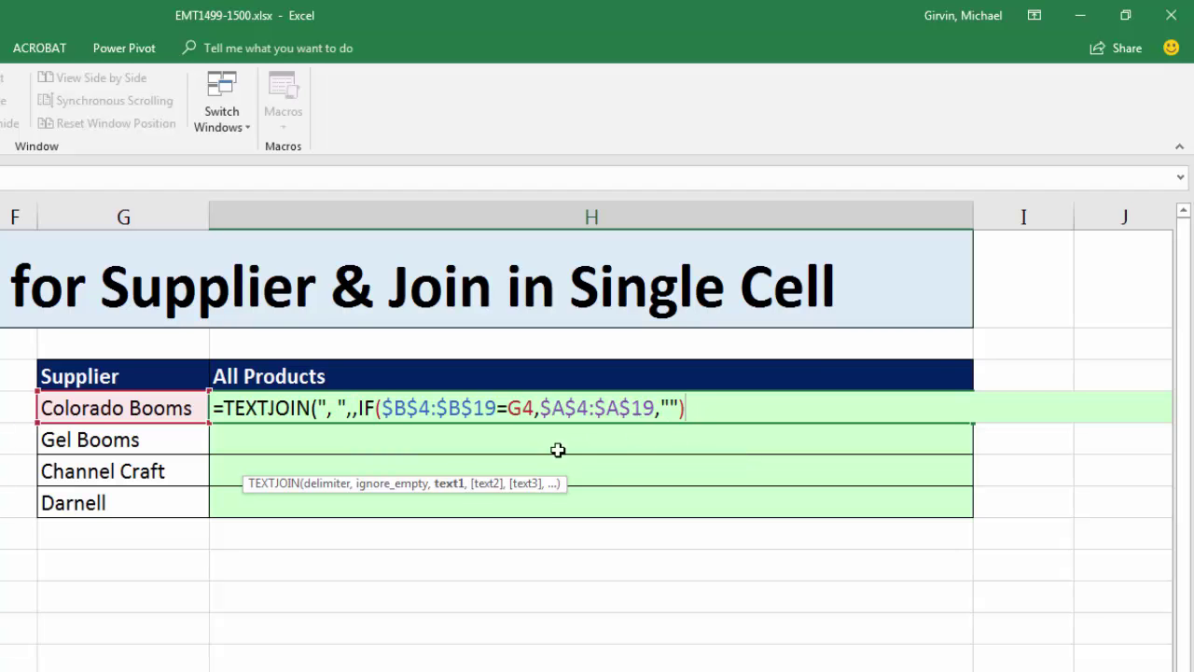
left_click(457, 497)
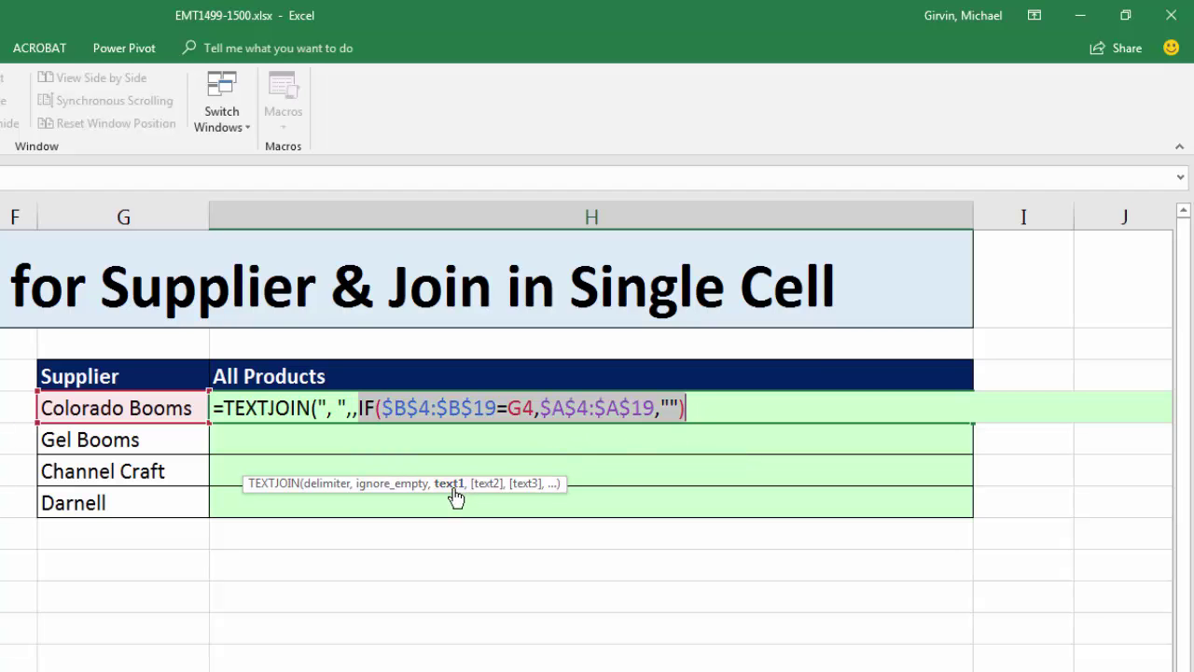
left_click(694, 402)
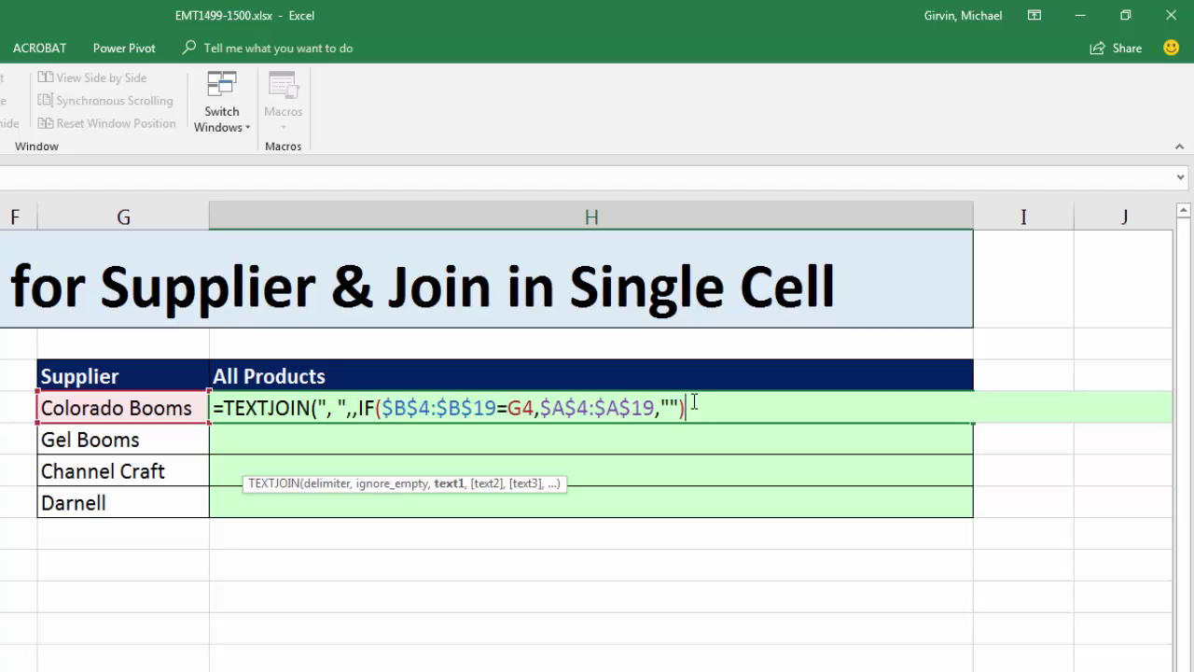
type(")")
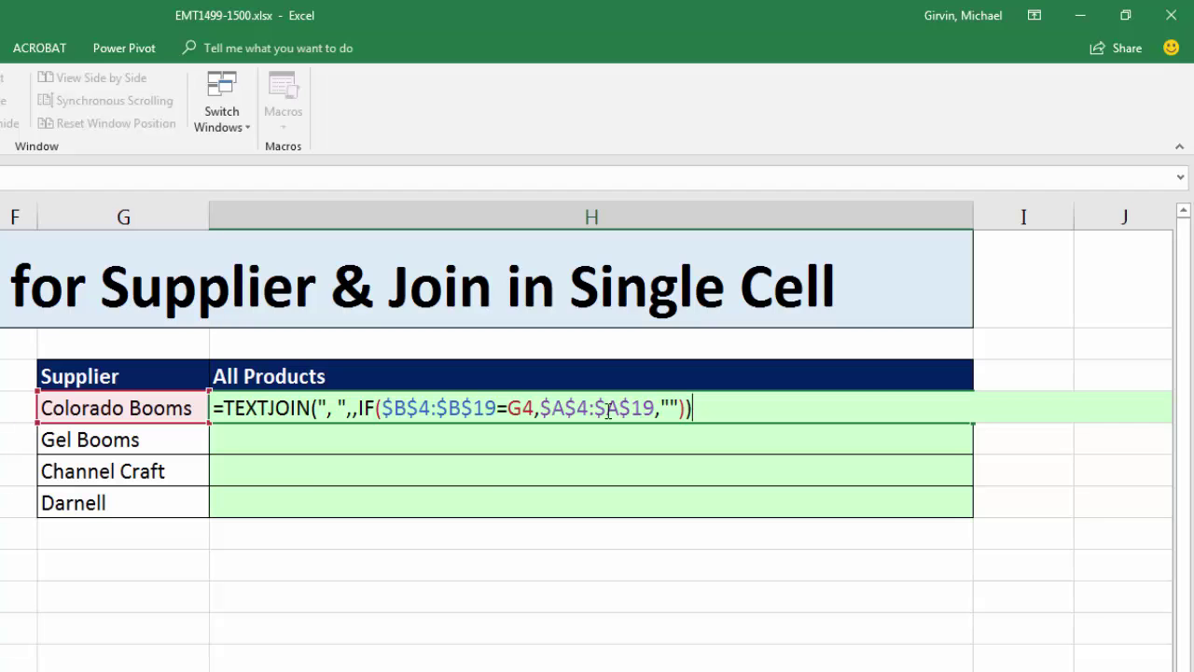
left_click(496, 408)
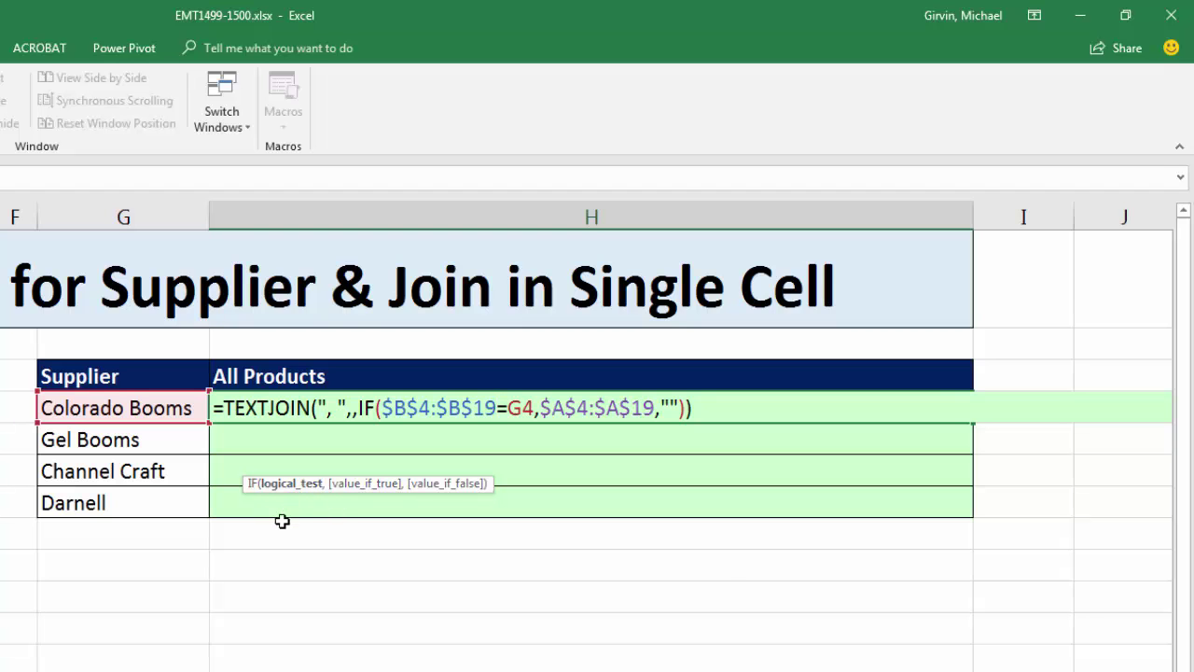
key("ctrl+shift+Return")
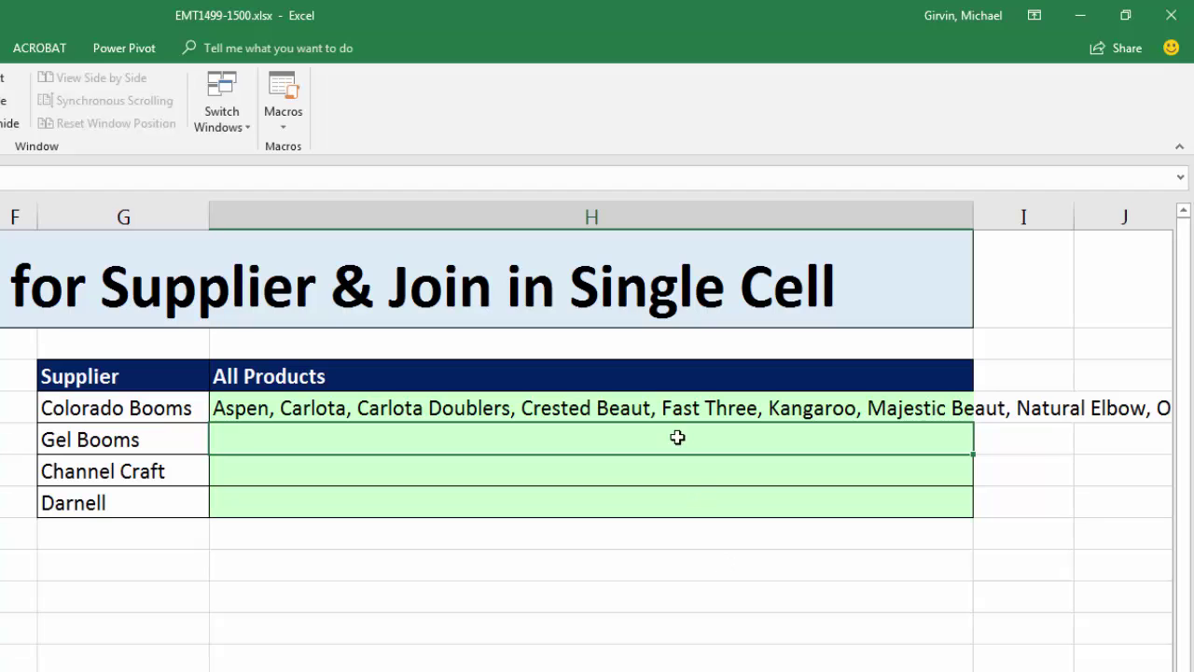
Array-enter H4's TEXTJOIN formula and fill it down through H7.
left_click(343, 408)
key("F2")
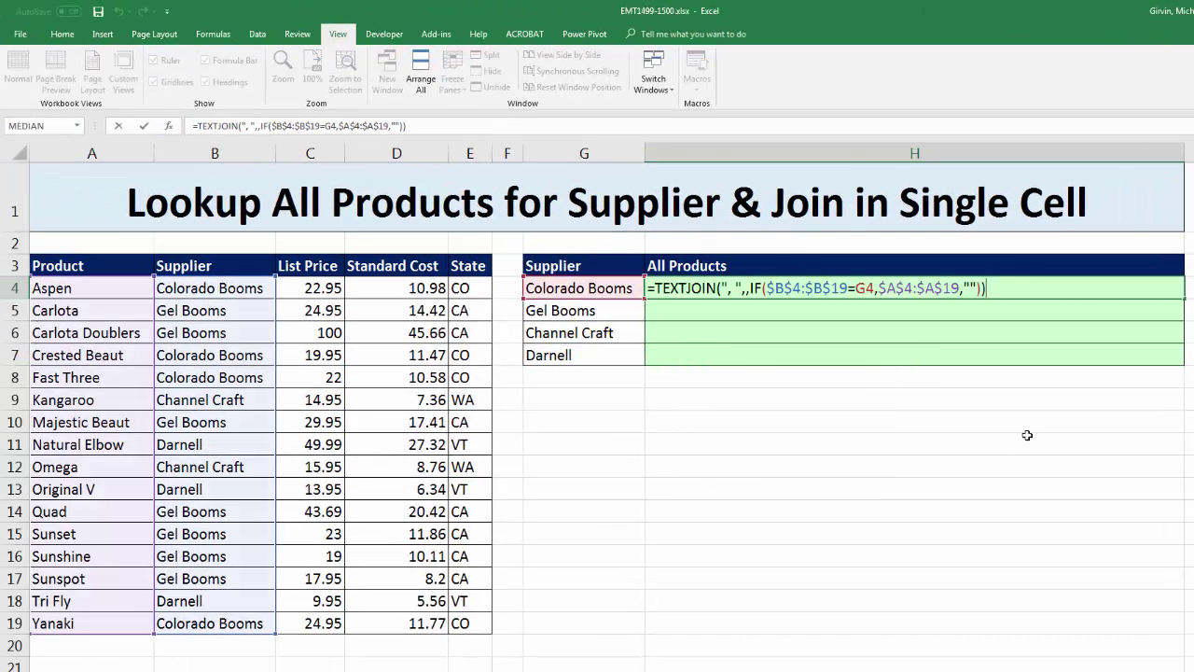
key("ctrl+shift+Return")
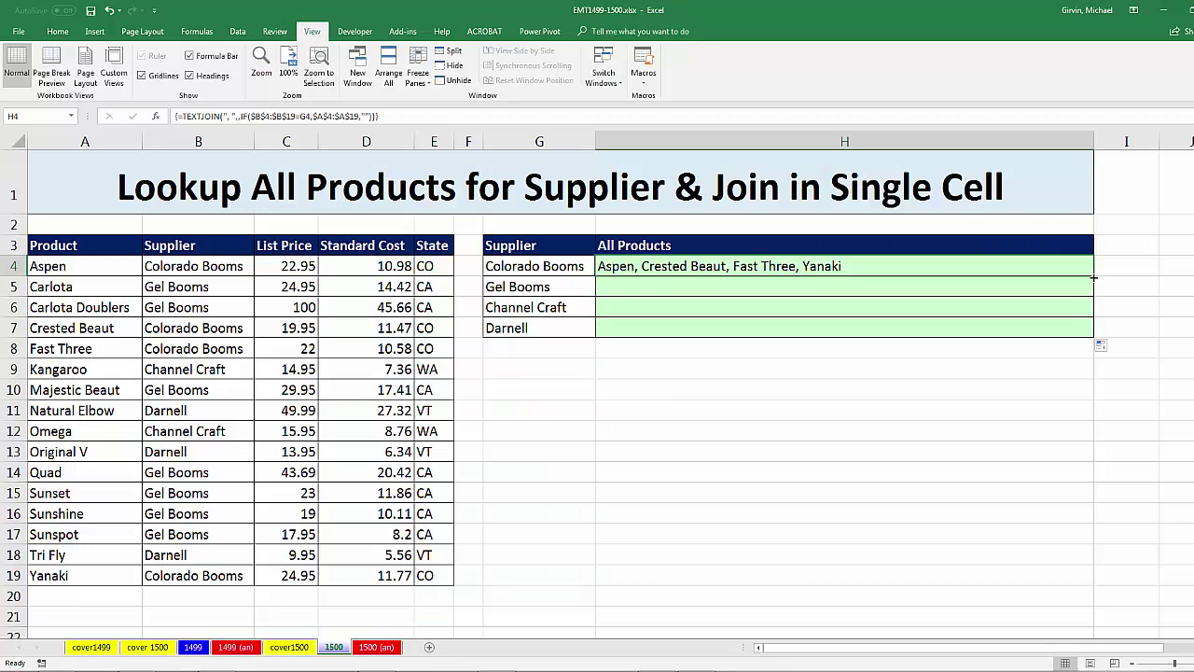
left_click_drag(1094, 277, 1101, 339)
Re-enter H7 as an array formula so Darnell shows Natural Elbow, Original V, Tri Fly.
left_click(704, 331)
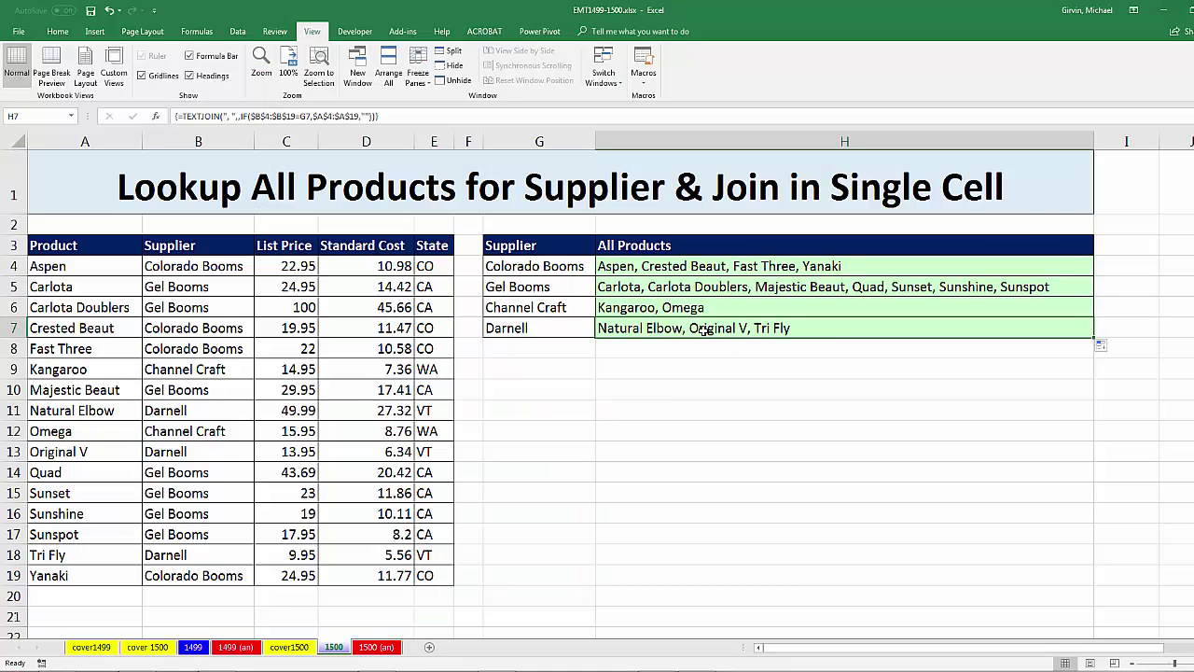
key("F2")
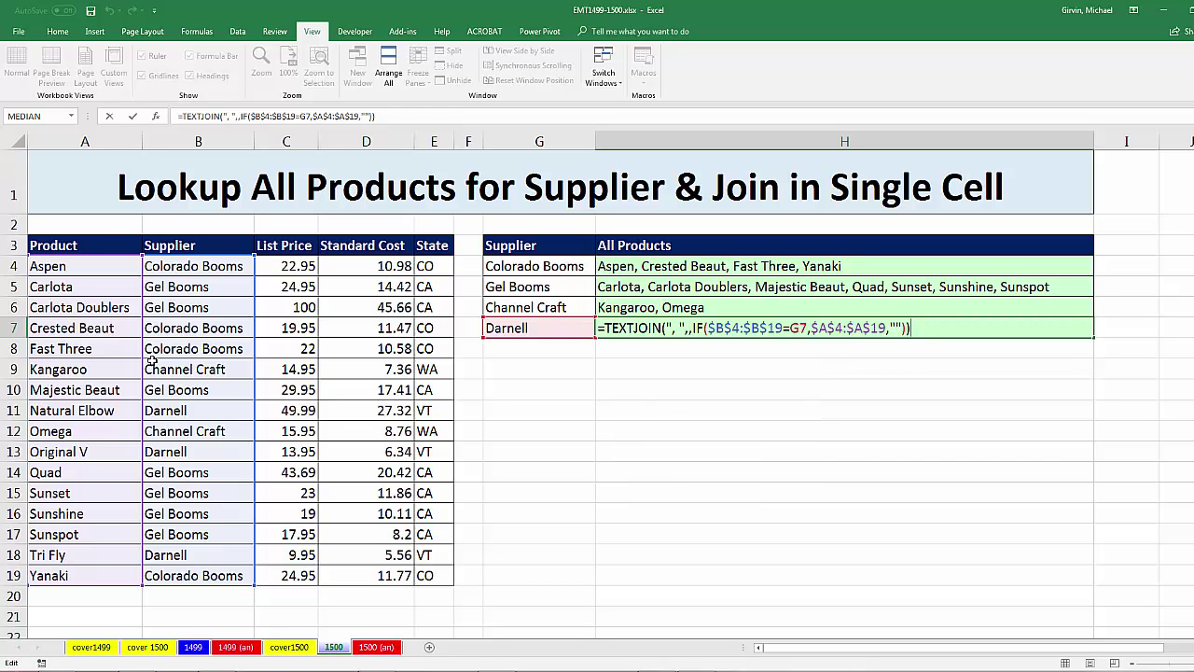
key("Return")
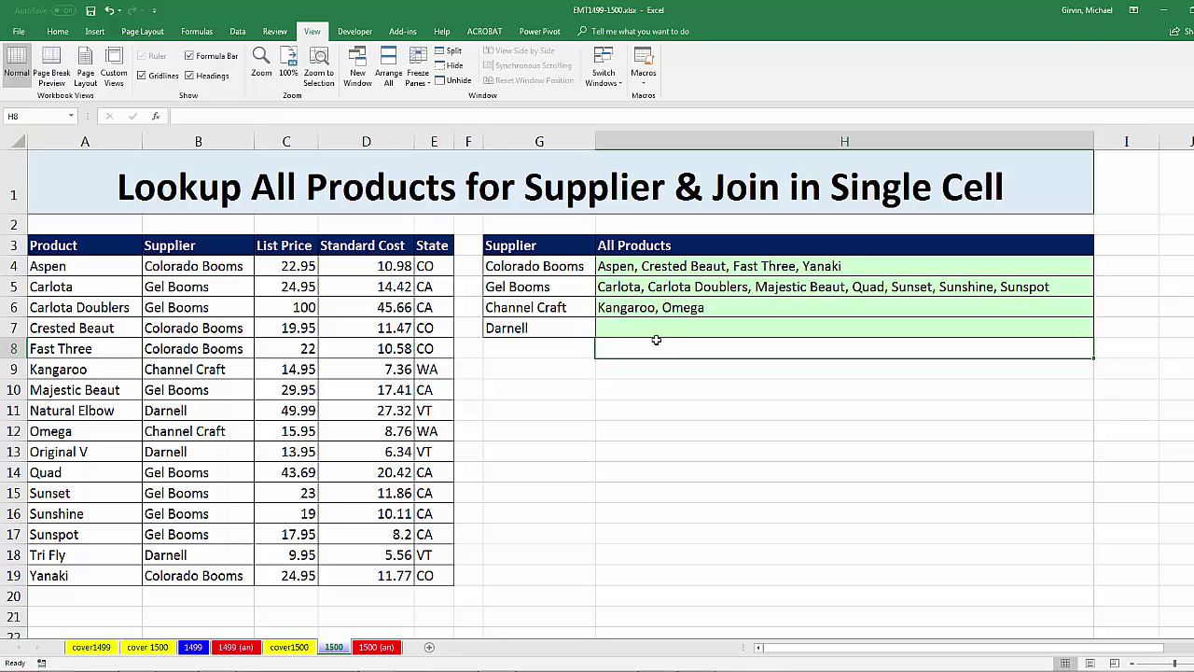
left_click(654, 329)
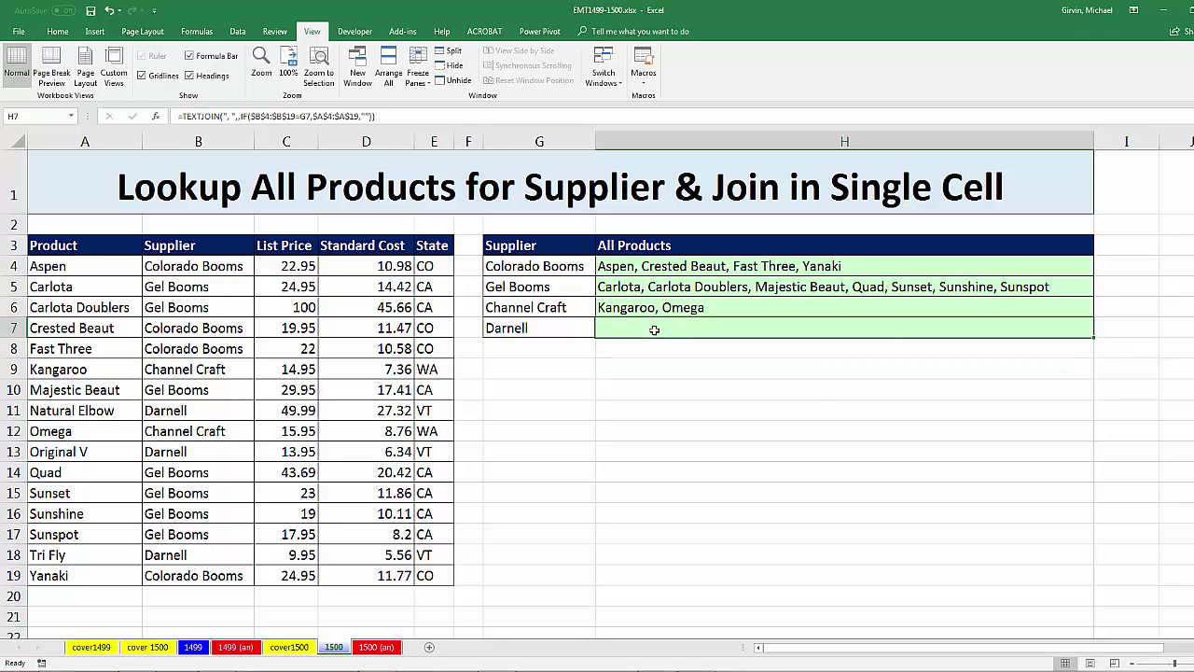
key("F2")
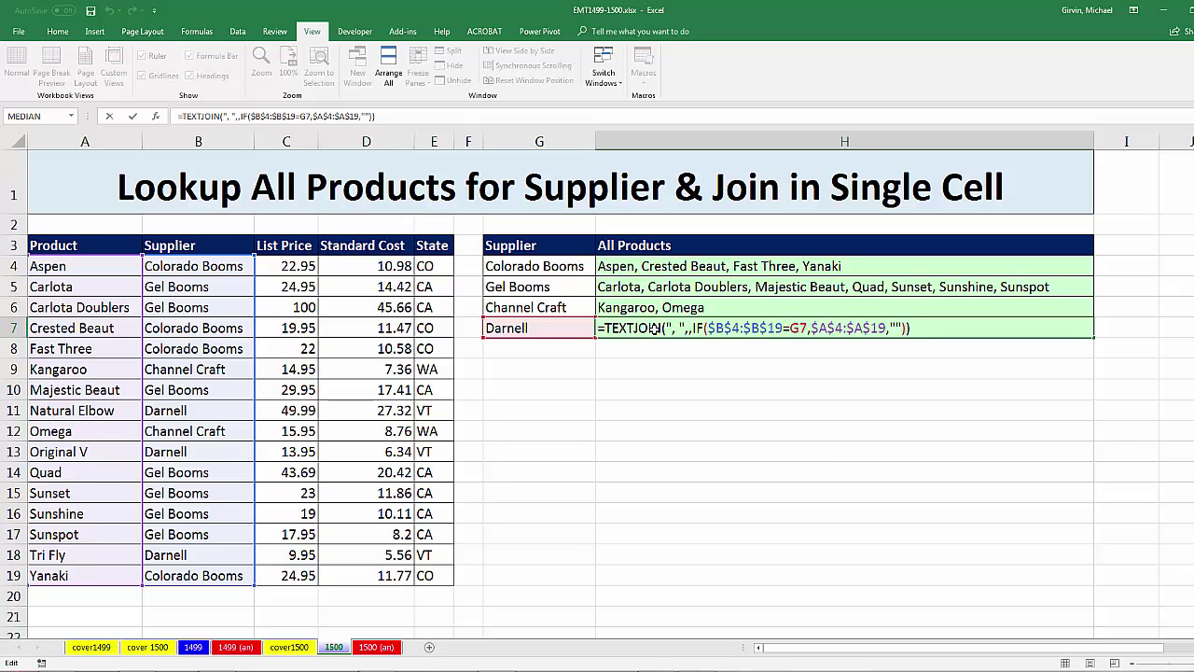
key("ctrl+shift+Return")
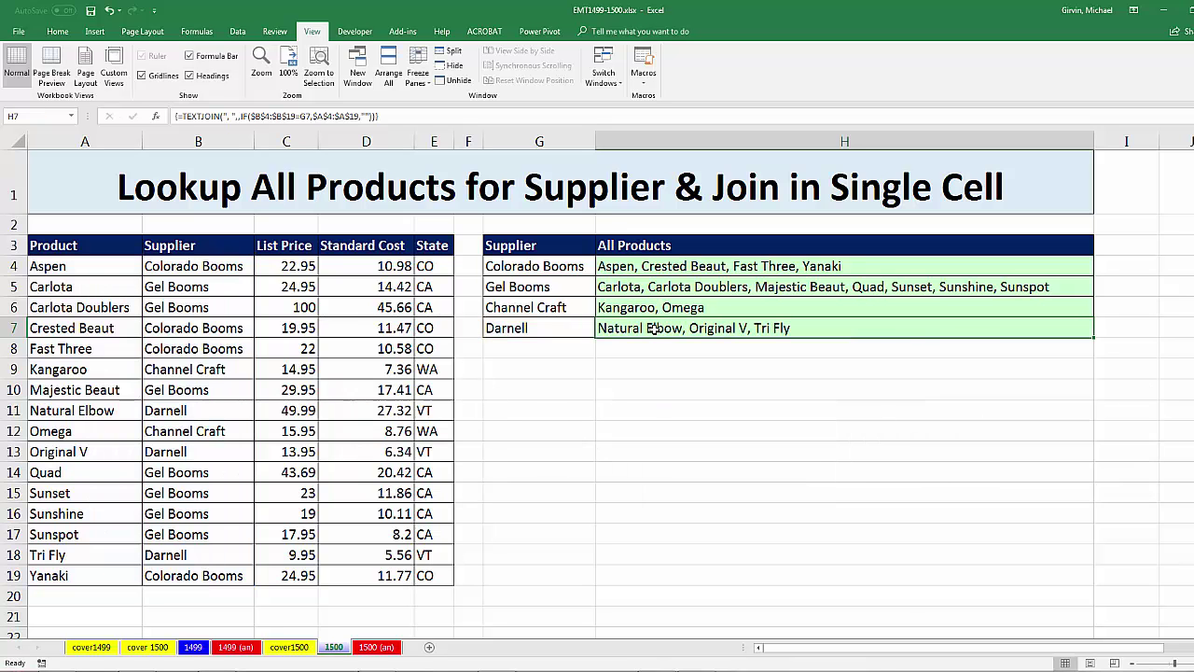
key("F2")
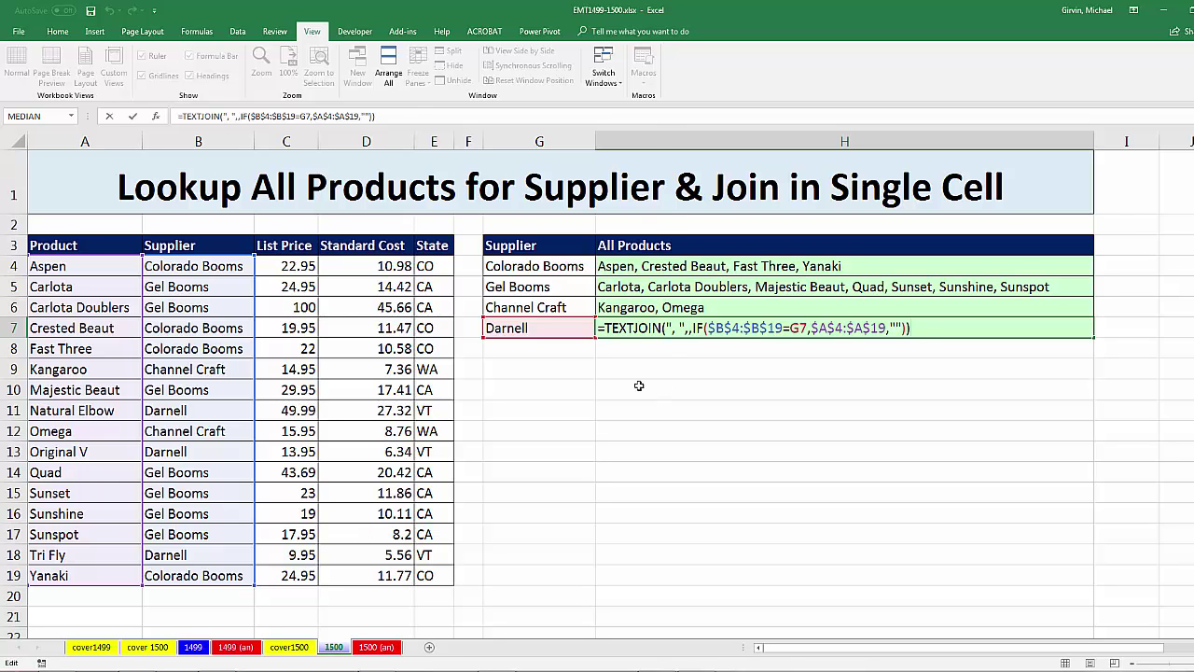
key("Escape")
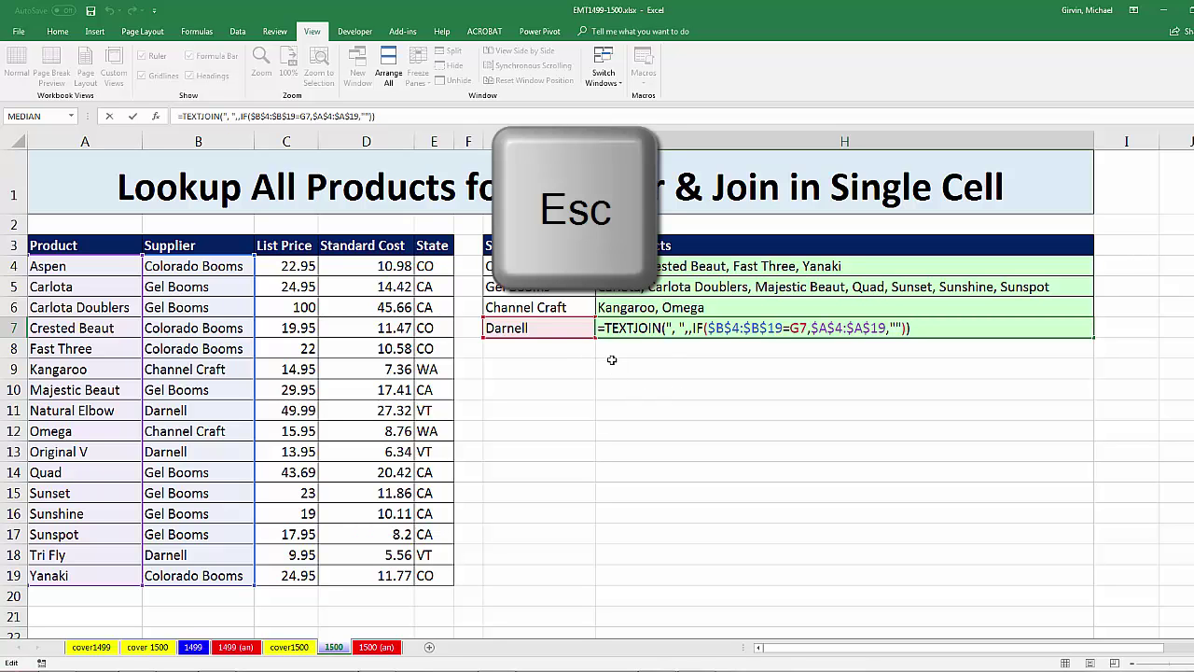
key("Escape")
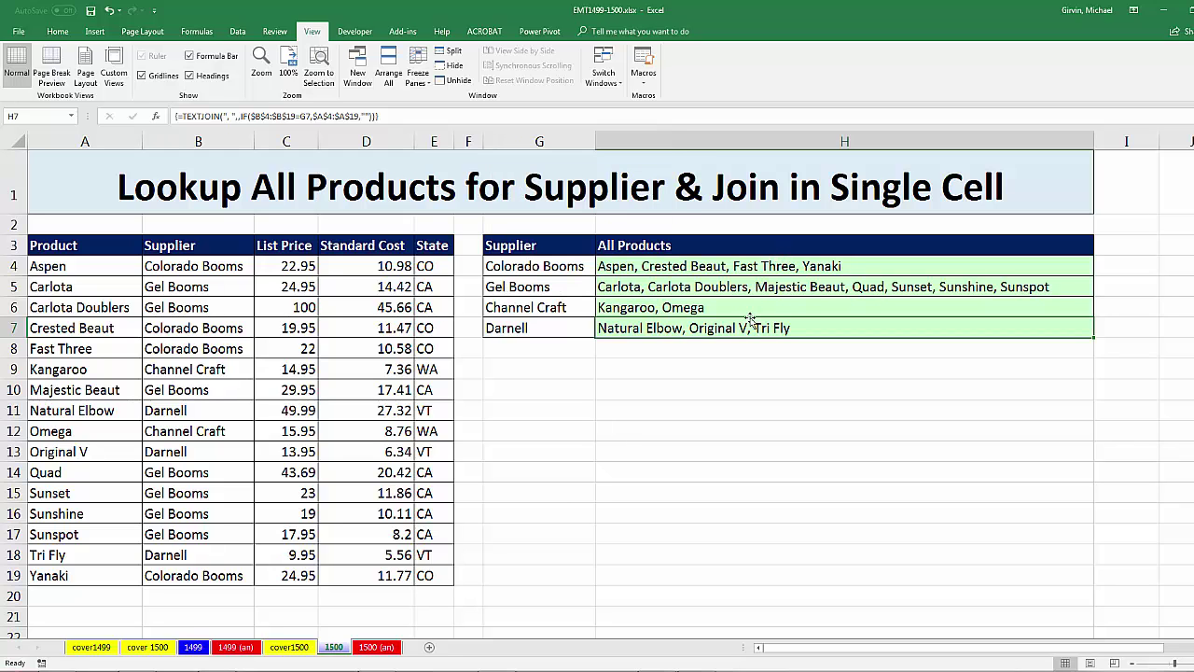
left_click(689, 270)
key("F2")
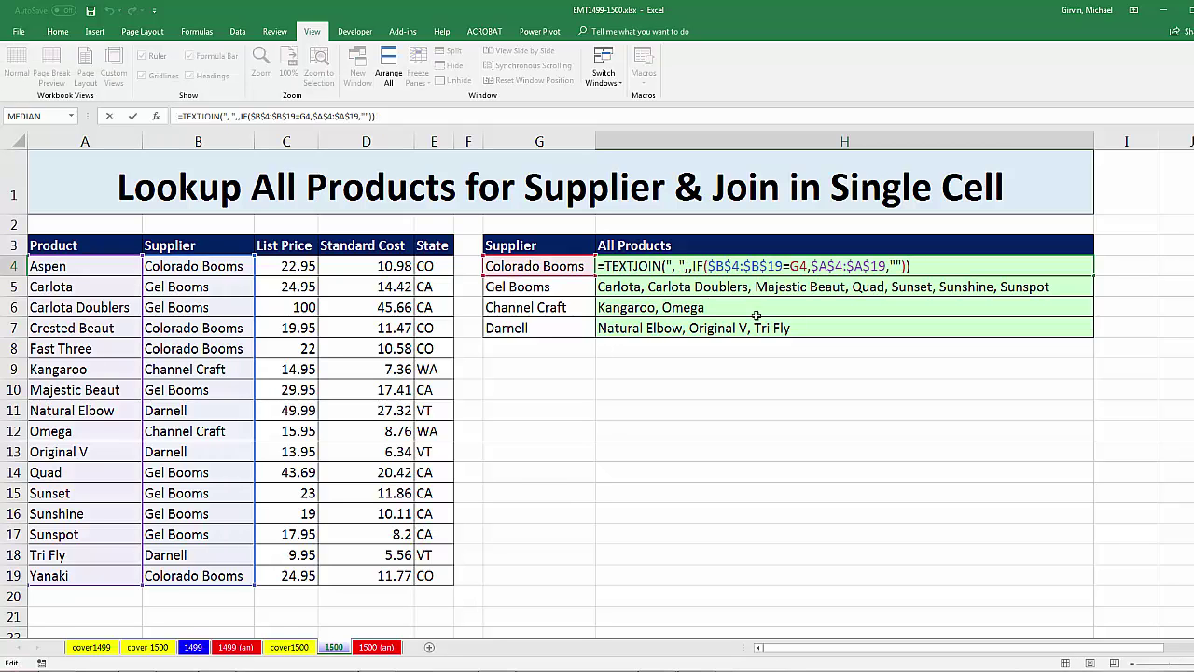